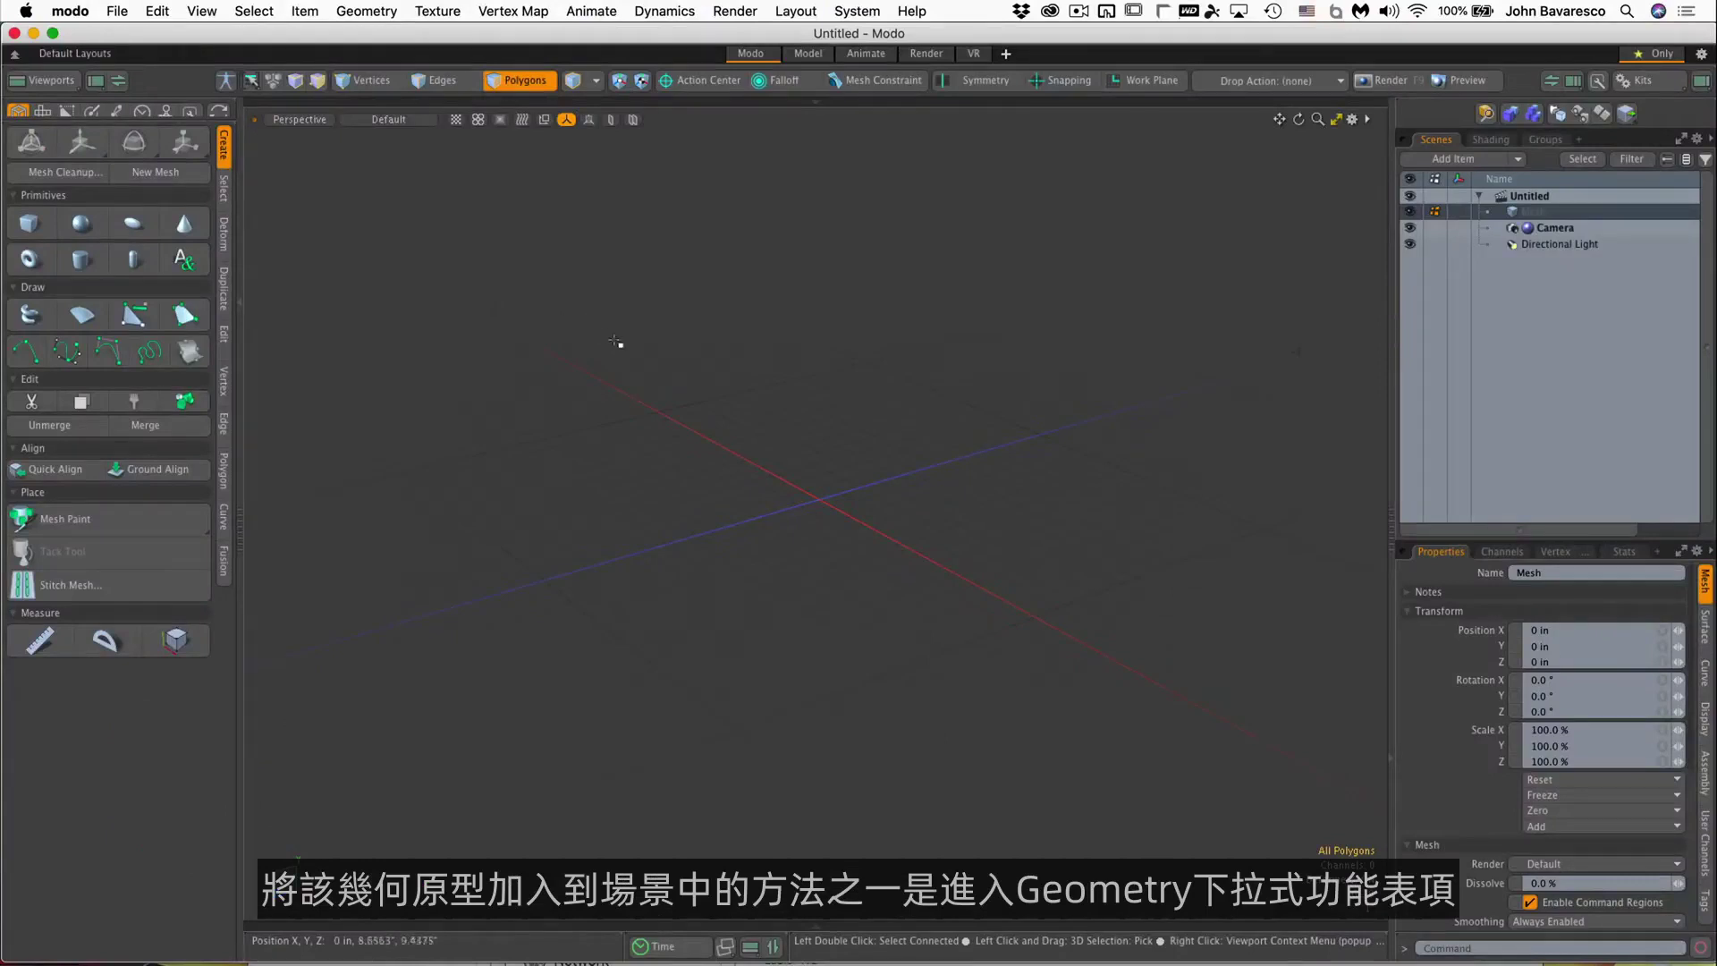
Add a unit Teapot primitive to the current mesh
left_click(385, 12)
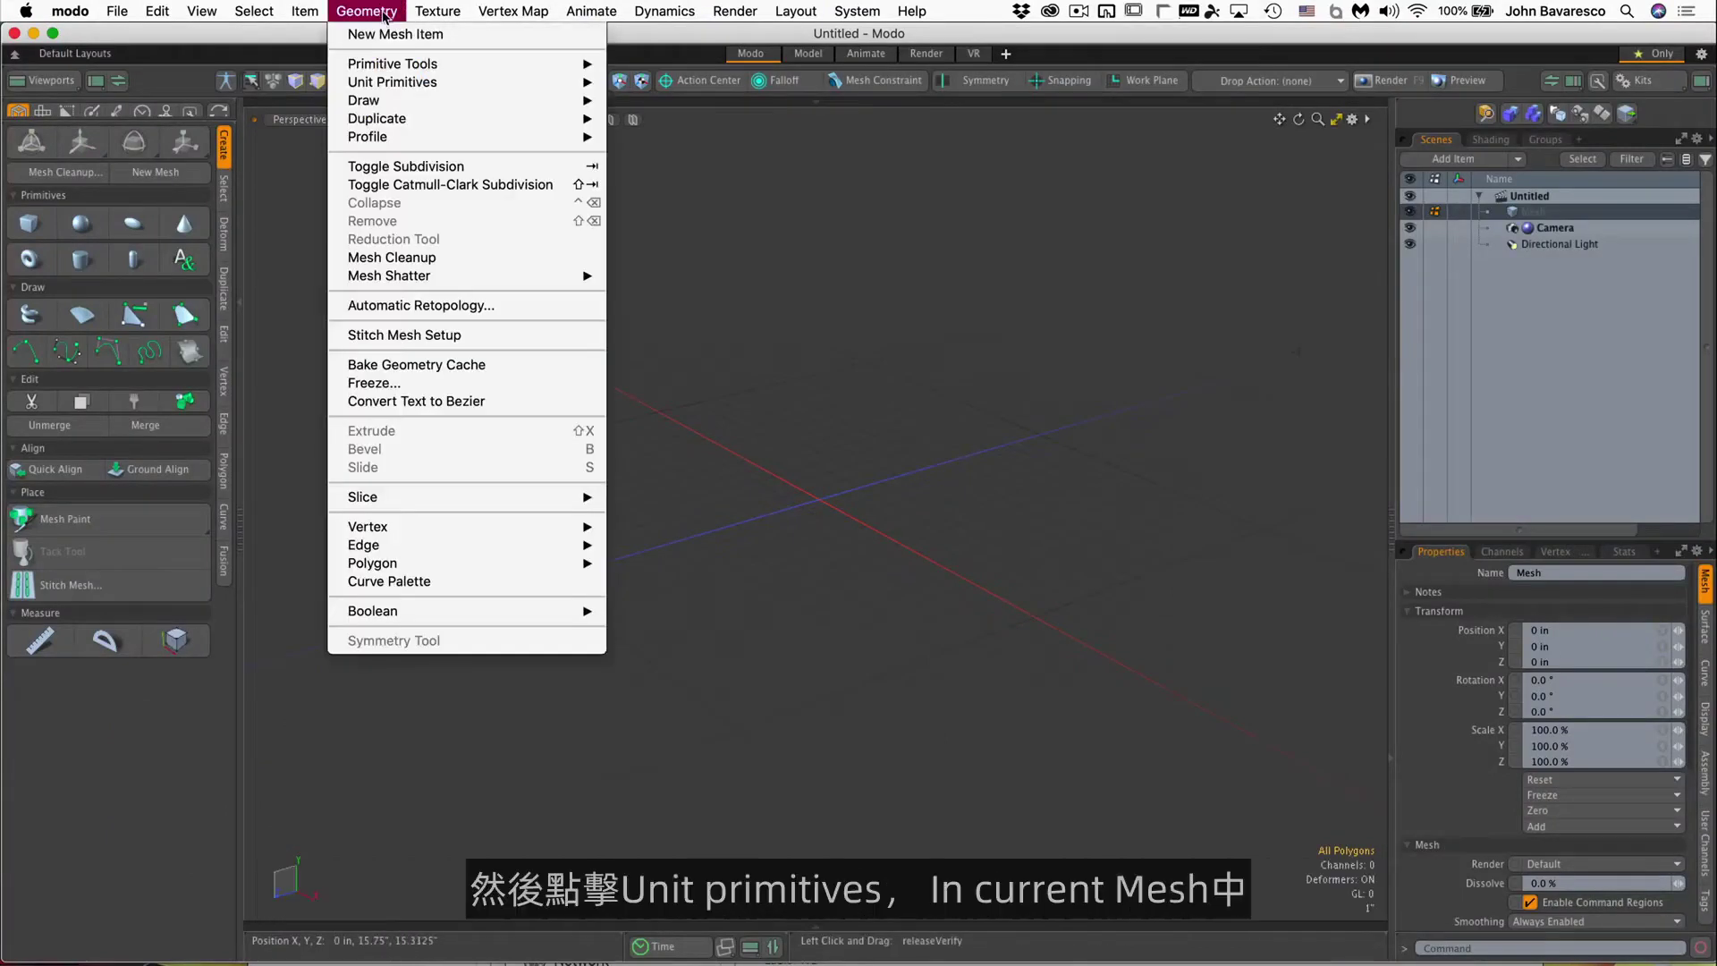
mouse_move(393, 84)
mouse_move(629, 90)
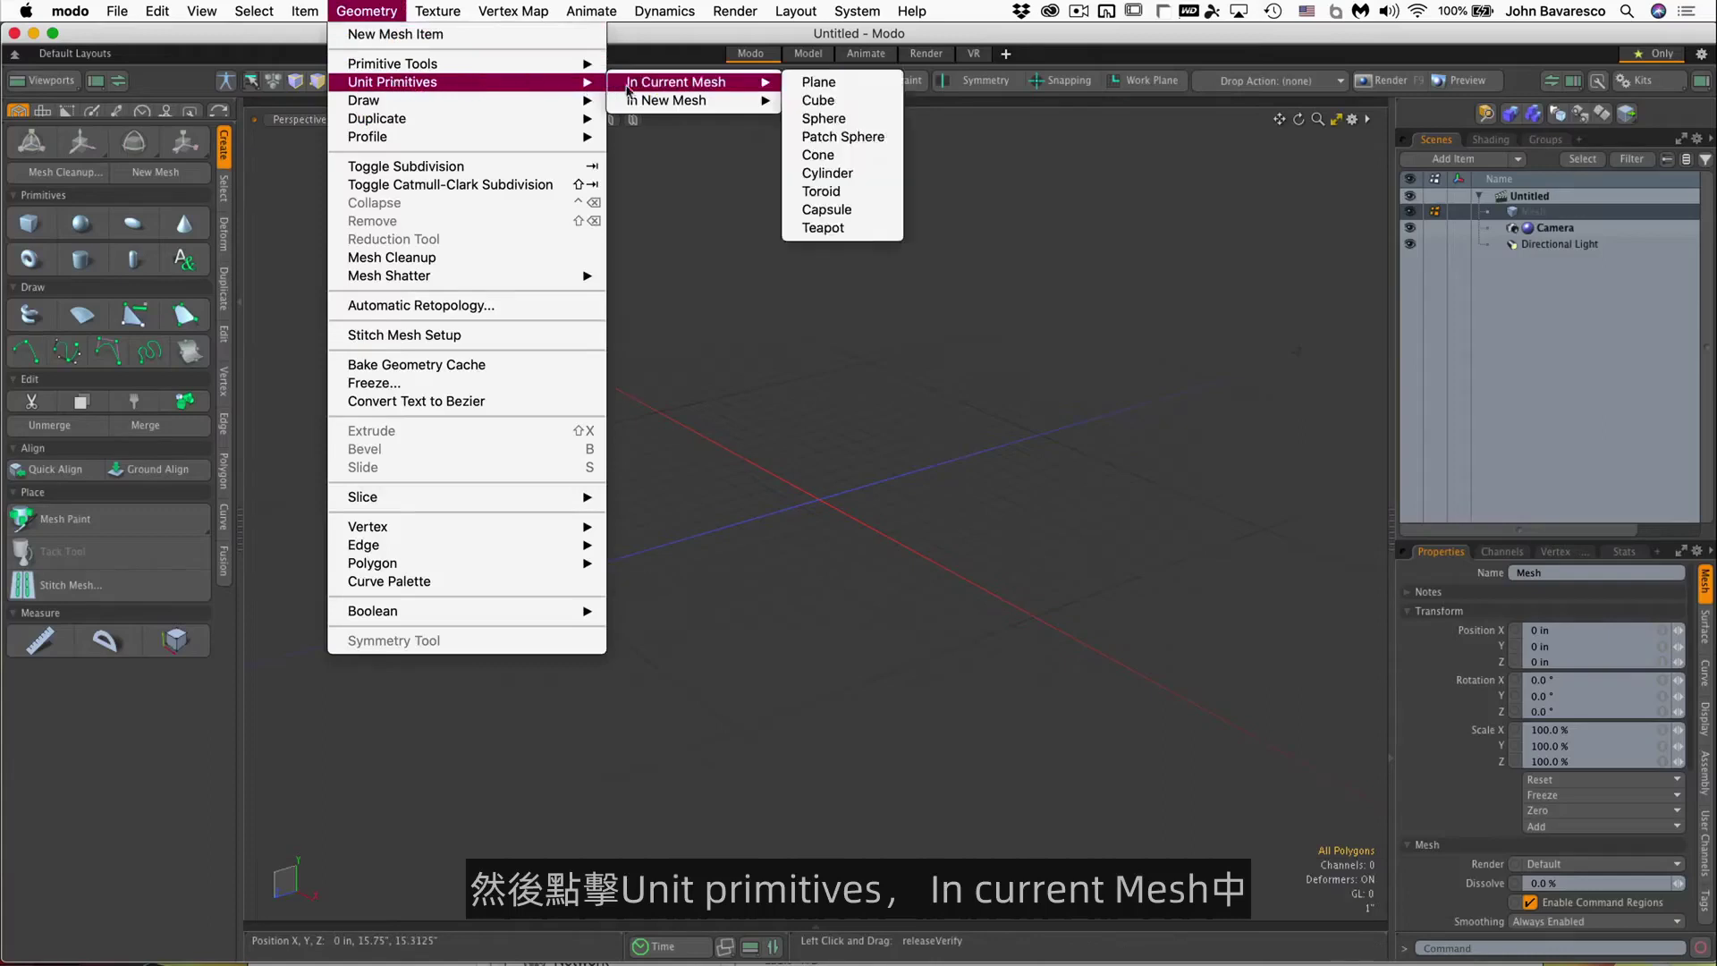
left_click(823, 228)
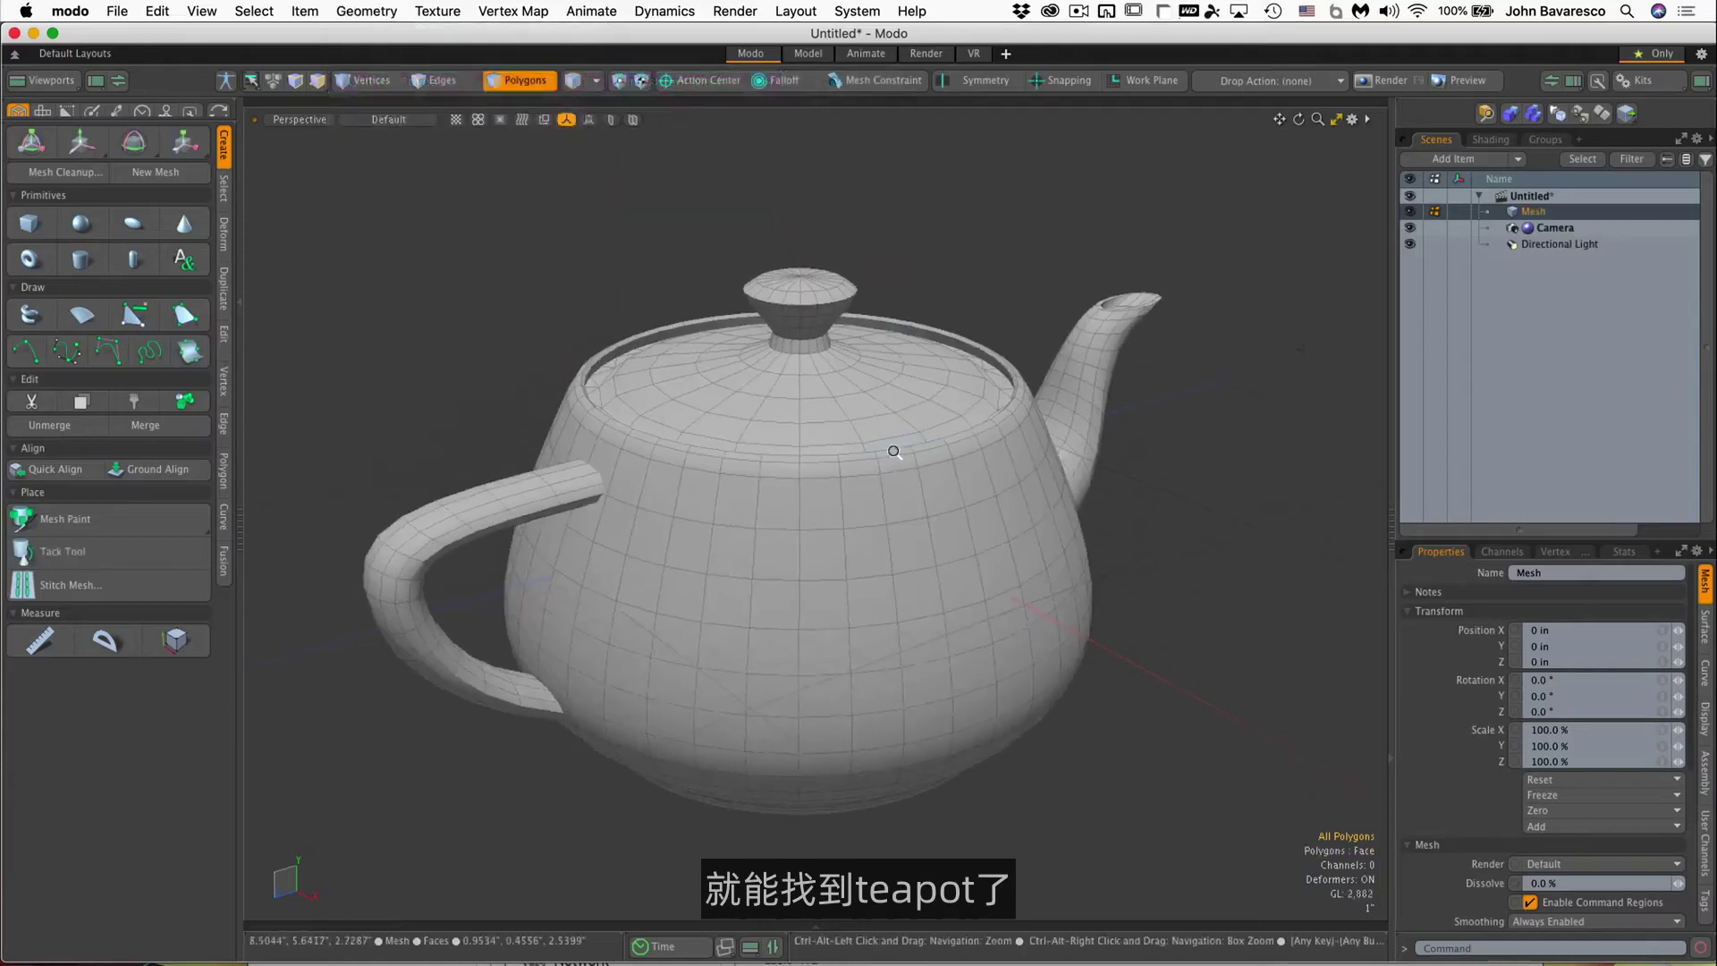
left_click_drag(893, 452, 846, 502, "ctrl+alt")
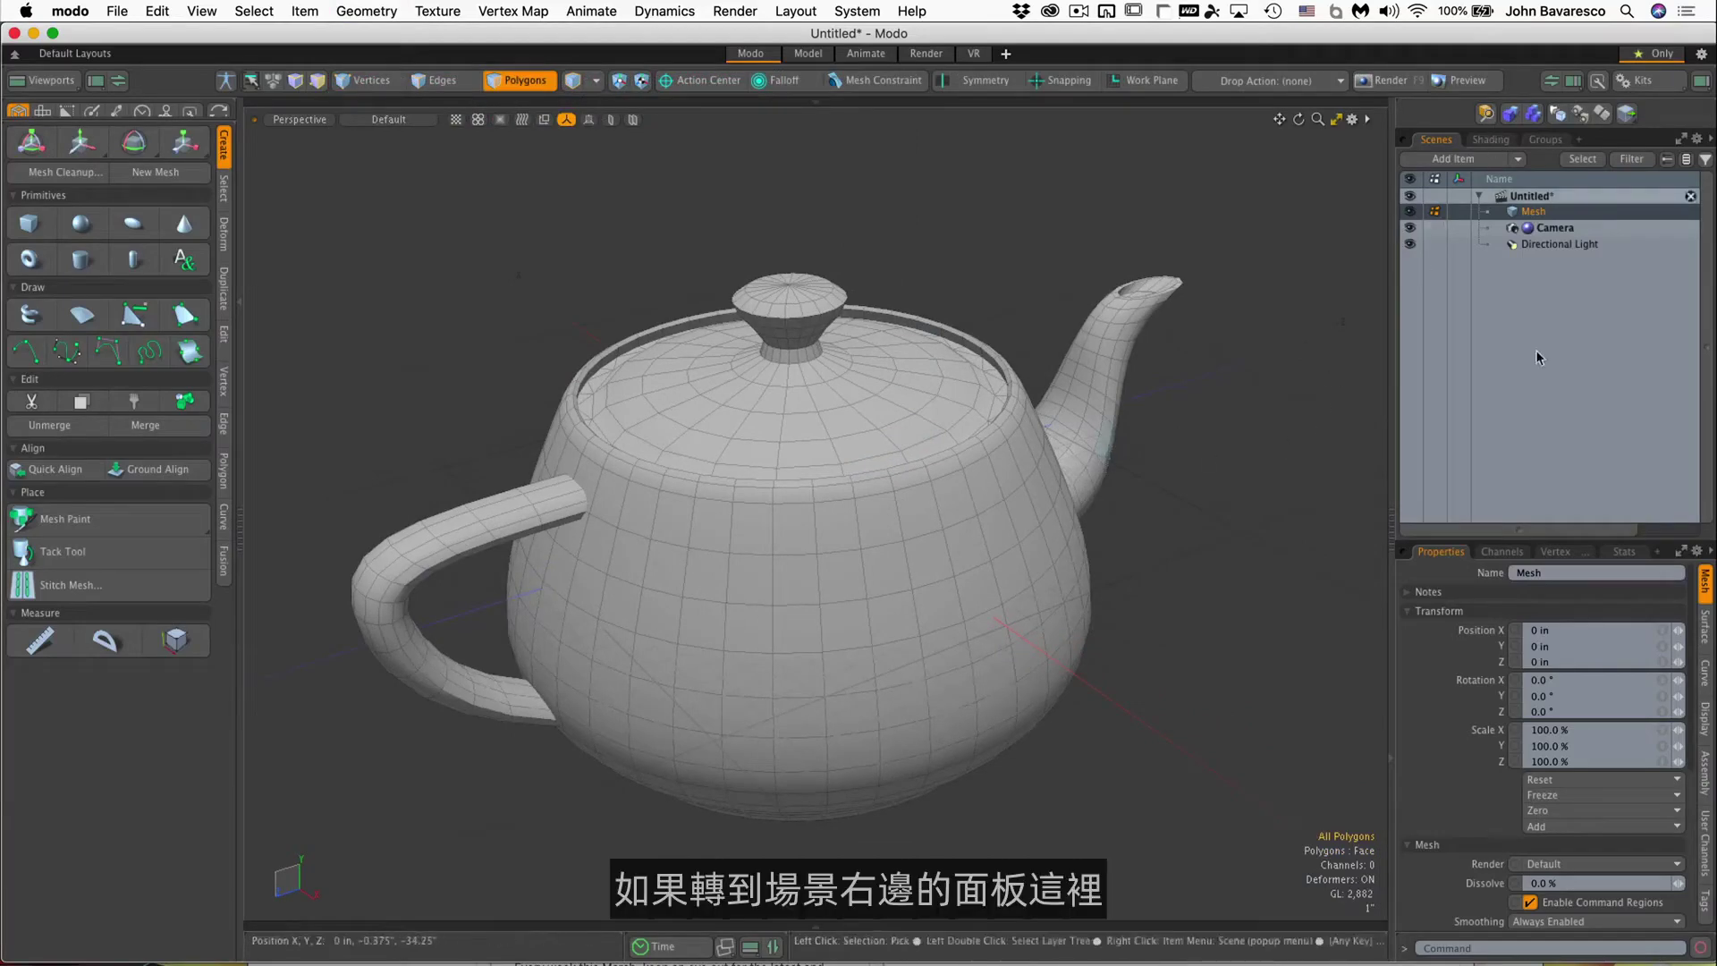
Display the Shader Tree and switch the viewport from Perspective to the scene camera's view
left_click(1499, 140)
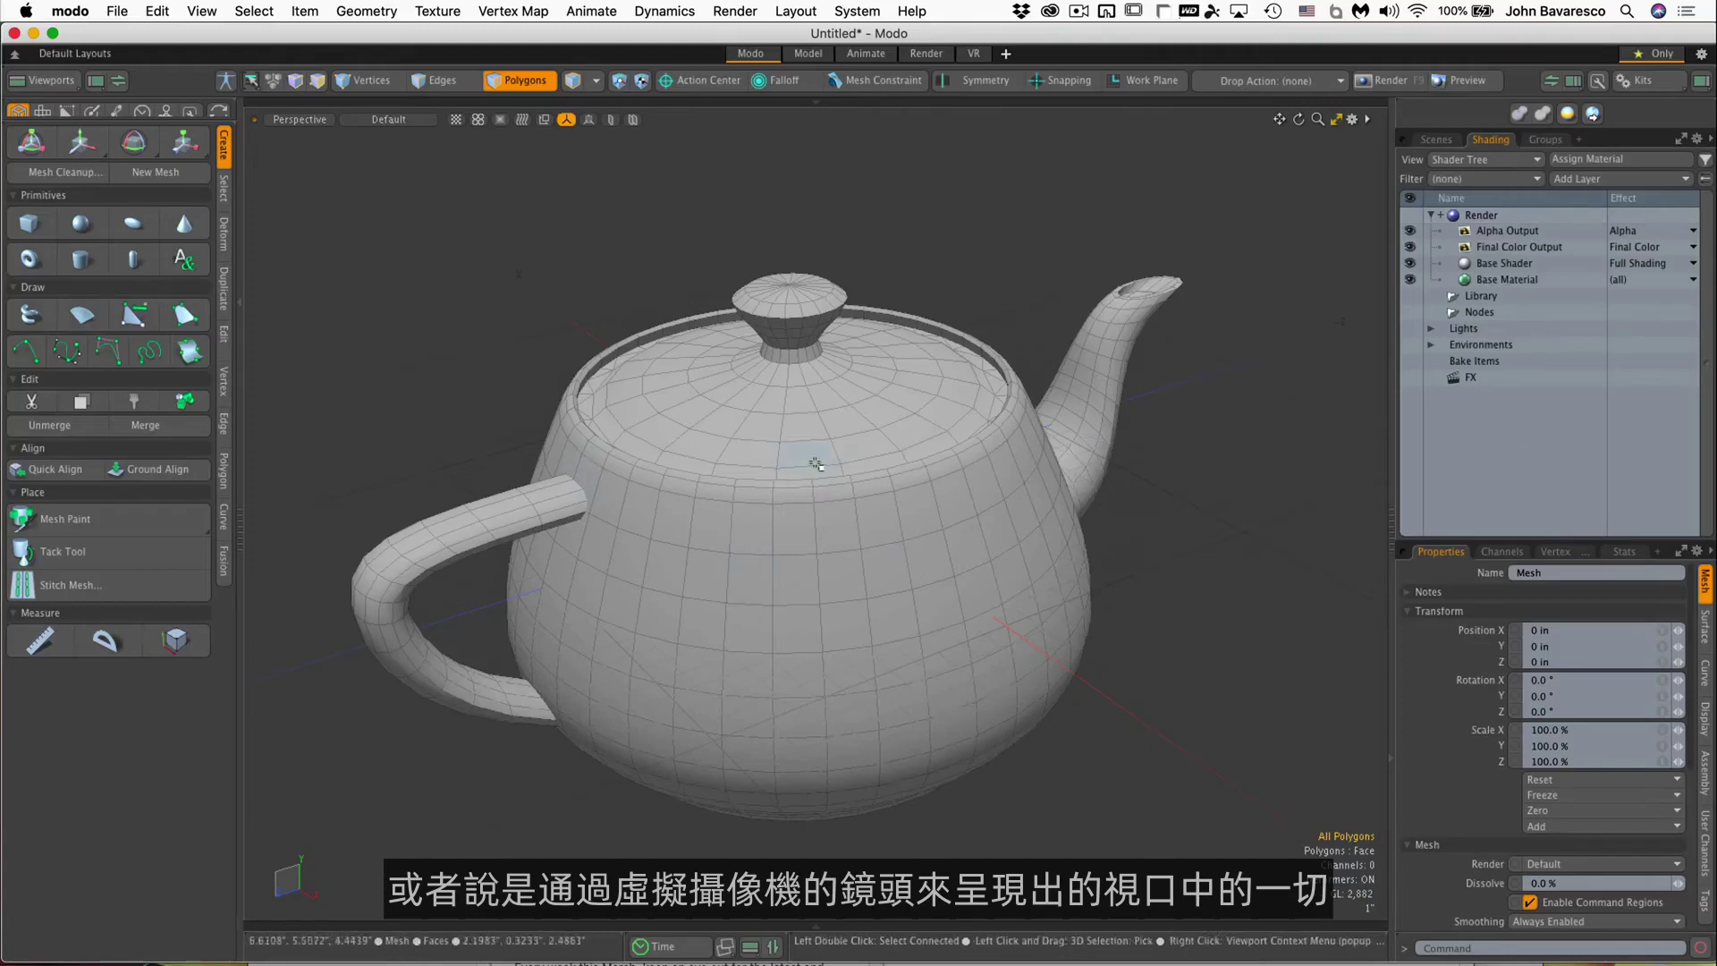
left_click(299, 118)
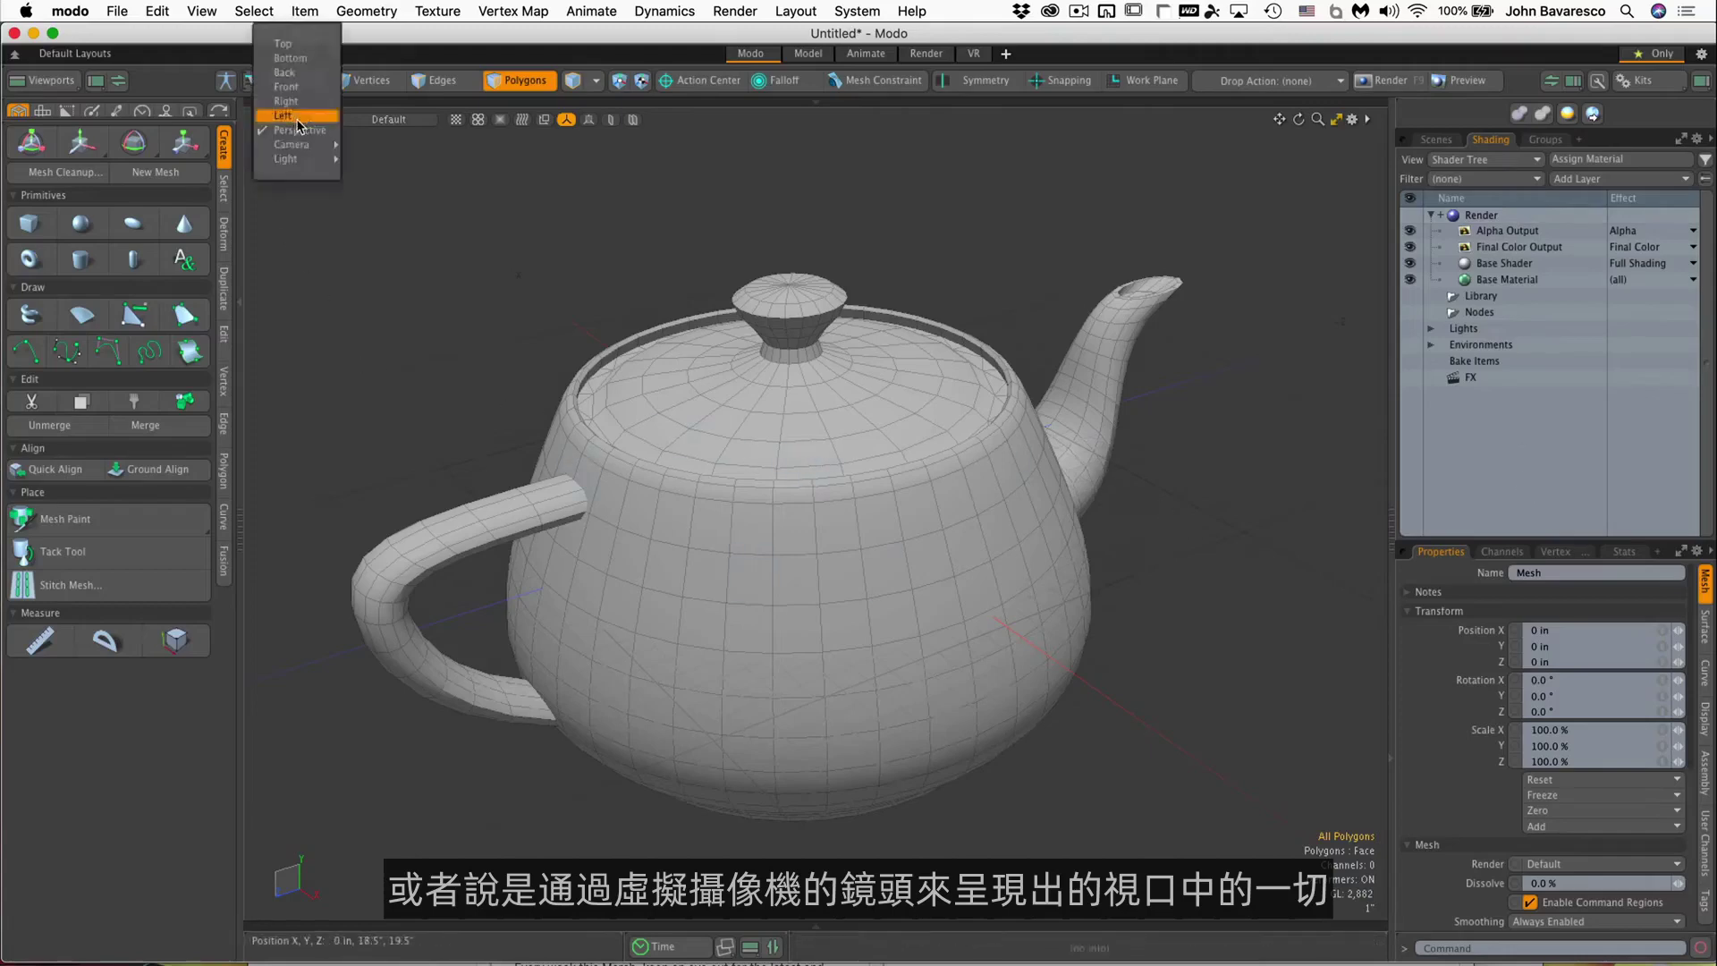
mouse_move(292, 144)
left_click(393, 145)
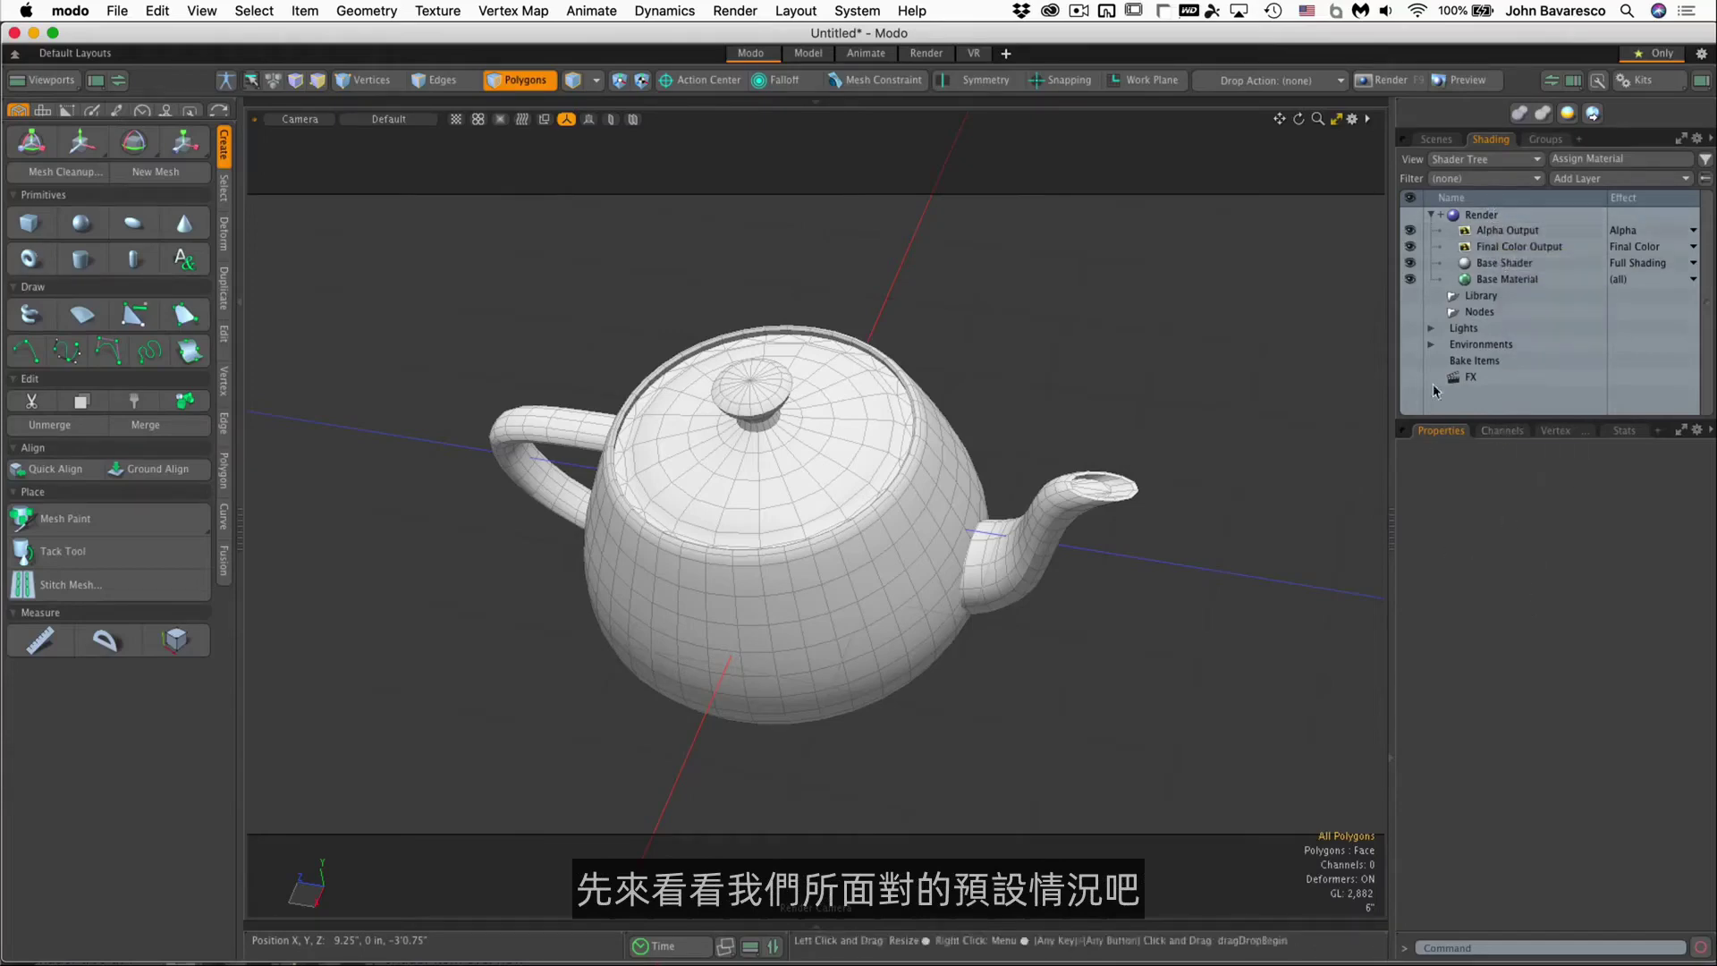
Inspect the Render item's renderer choices, frame properties, quality settings and Global Illumination settings, with Default as the renderer
left_click(1478, 221)
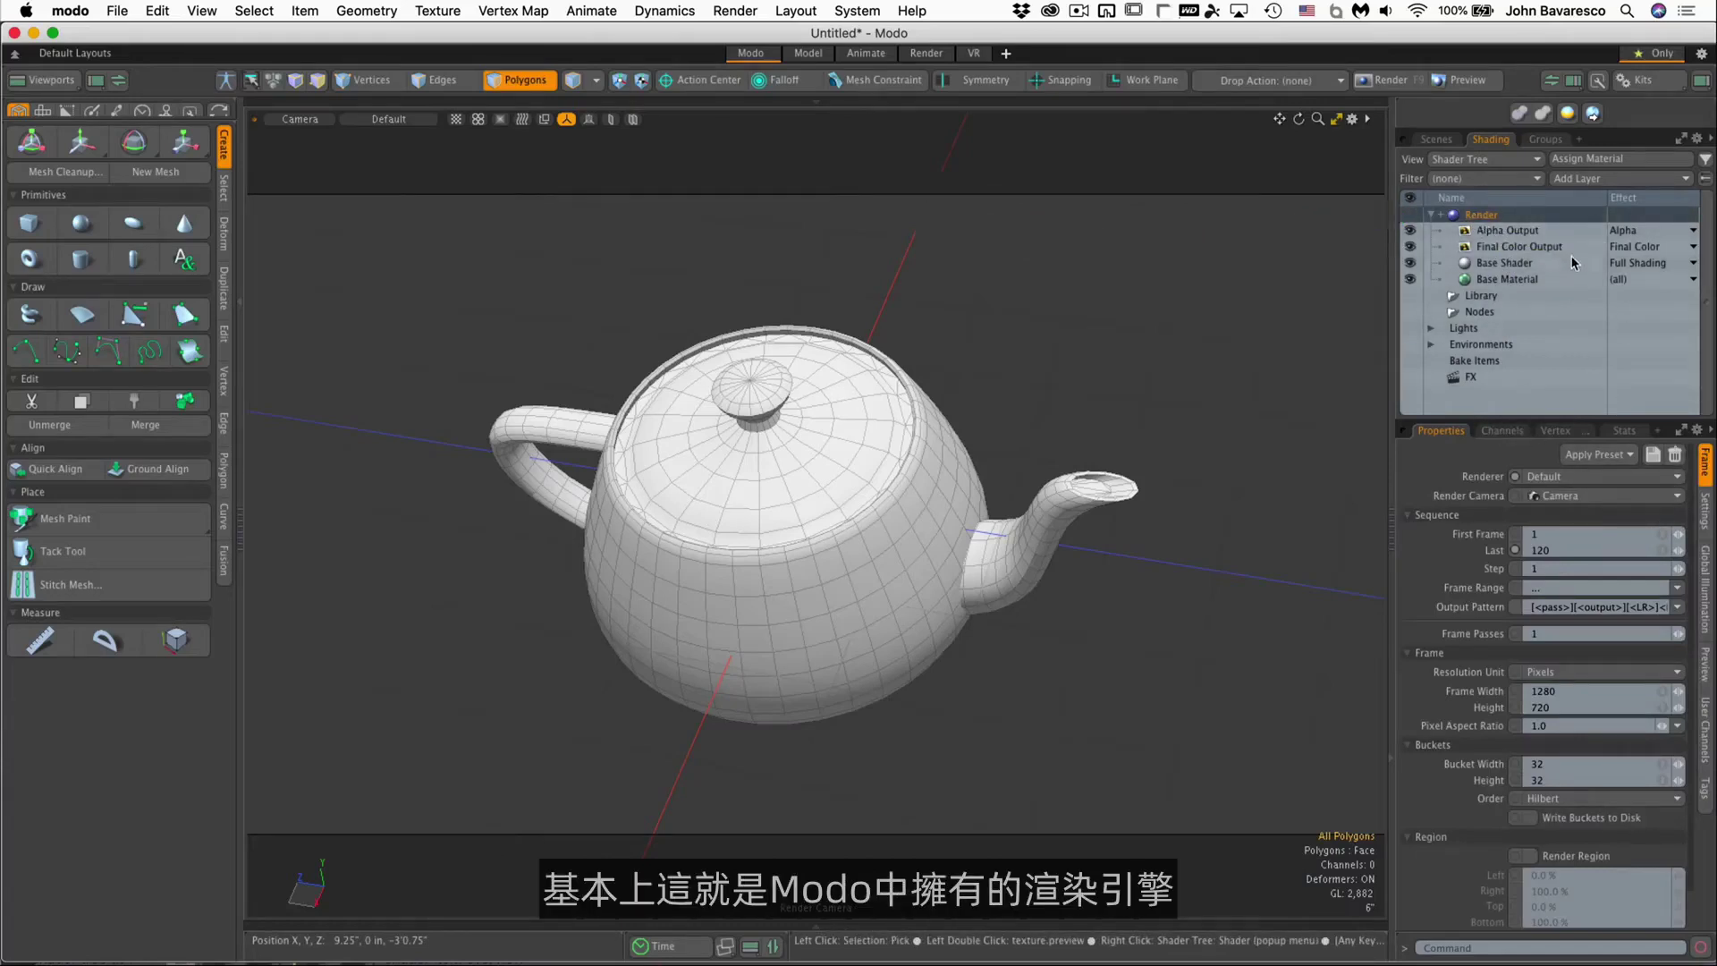
left_click(1542, 480)
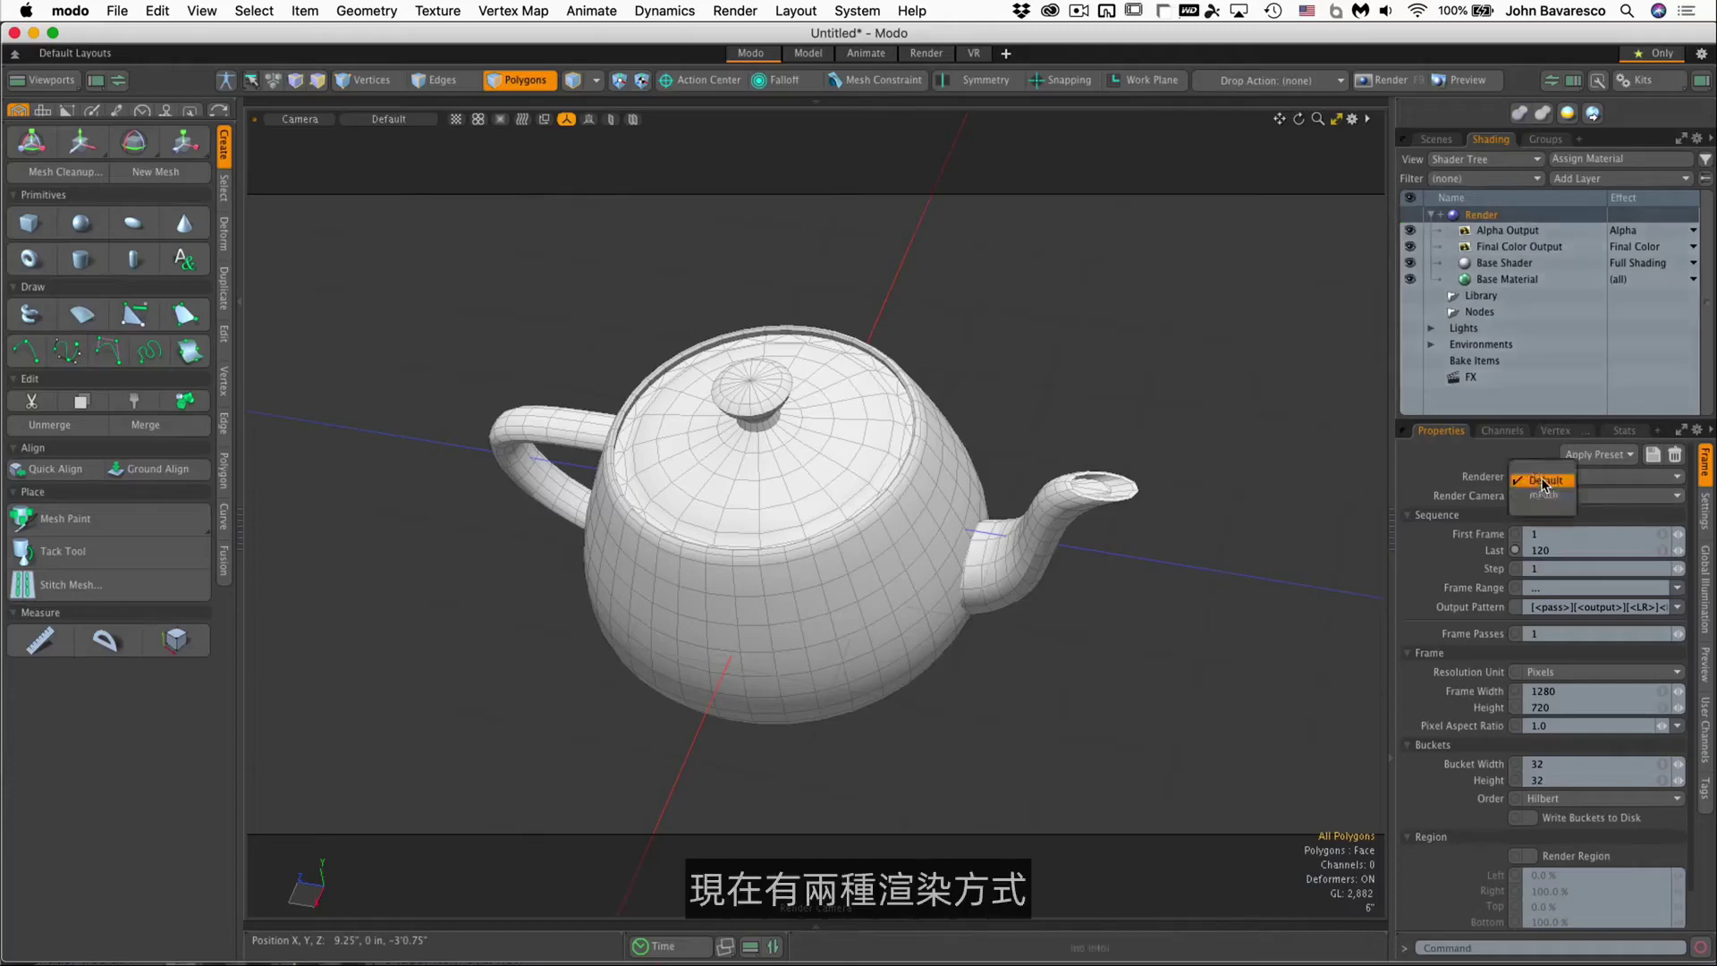
left_click(1541, 480)
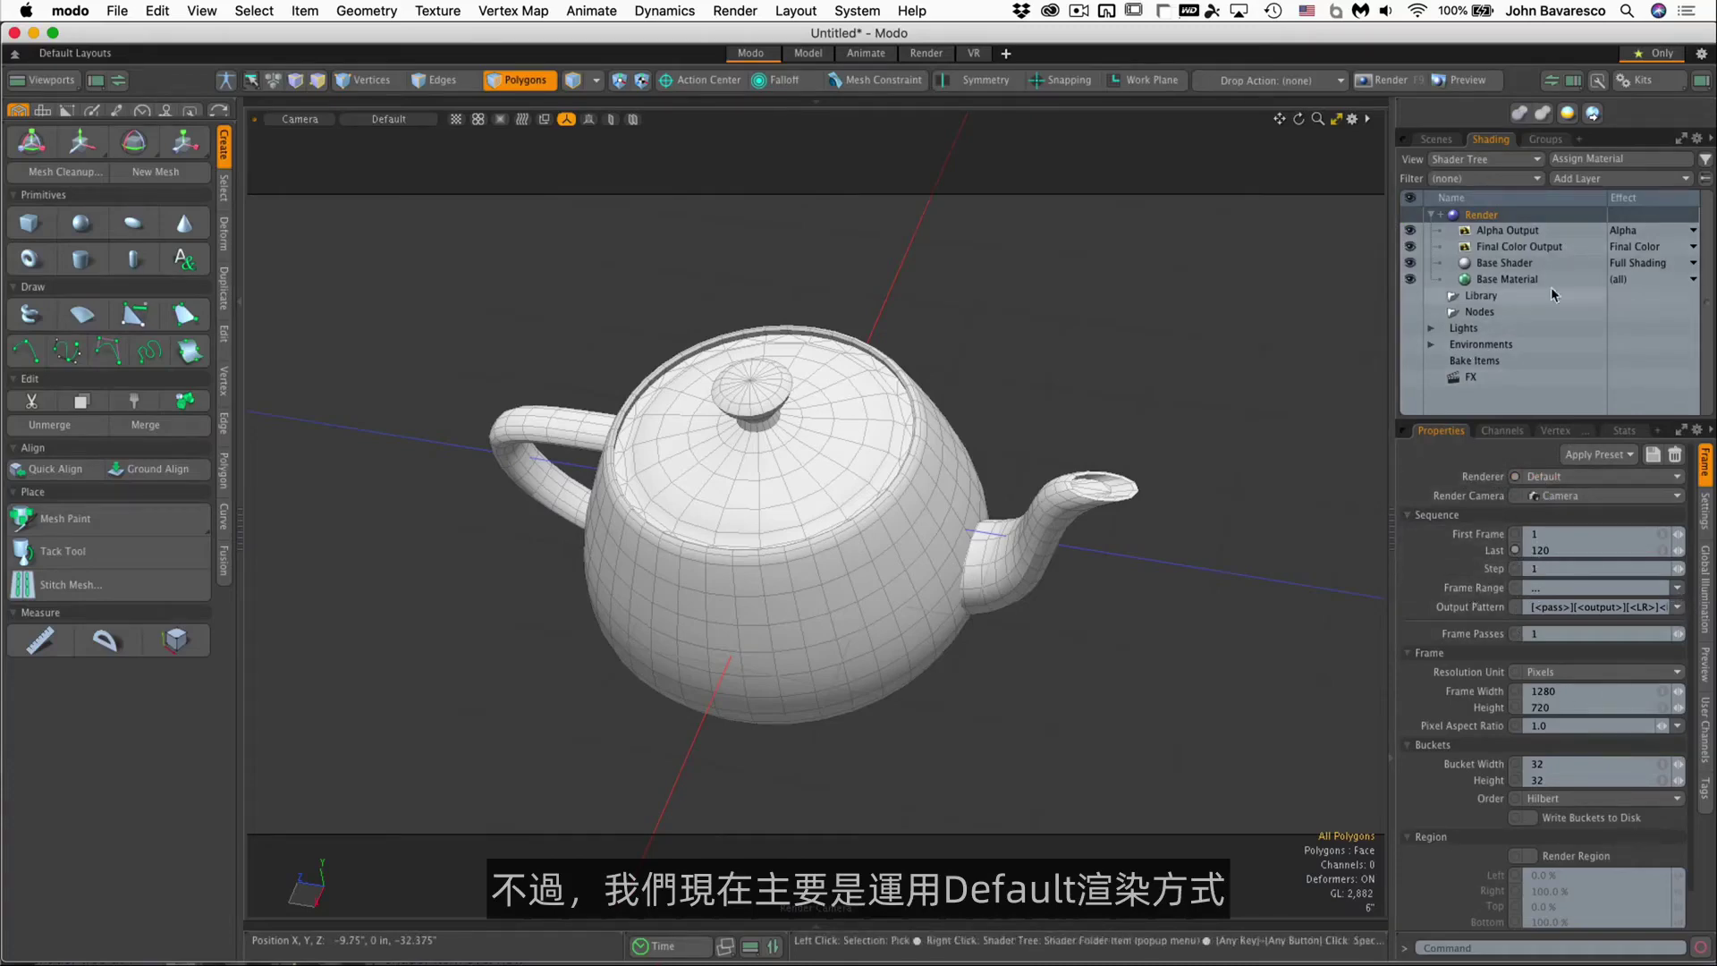
left_click(1705, 510)
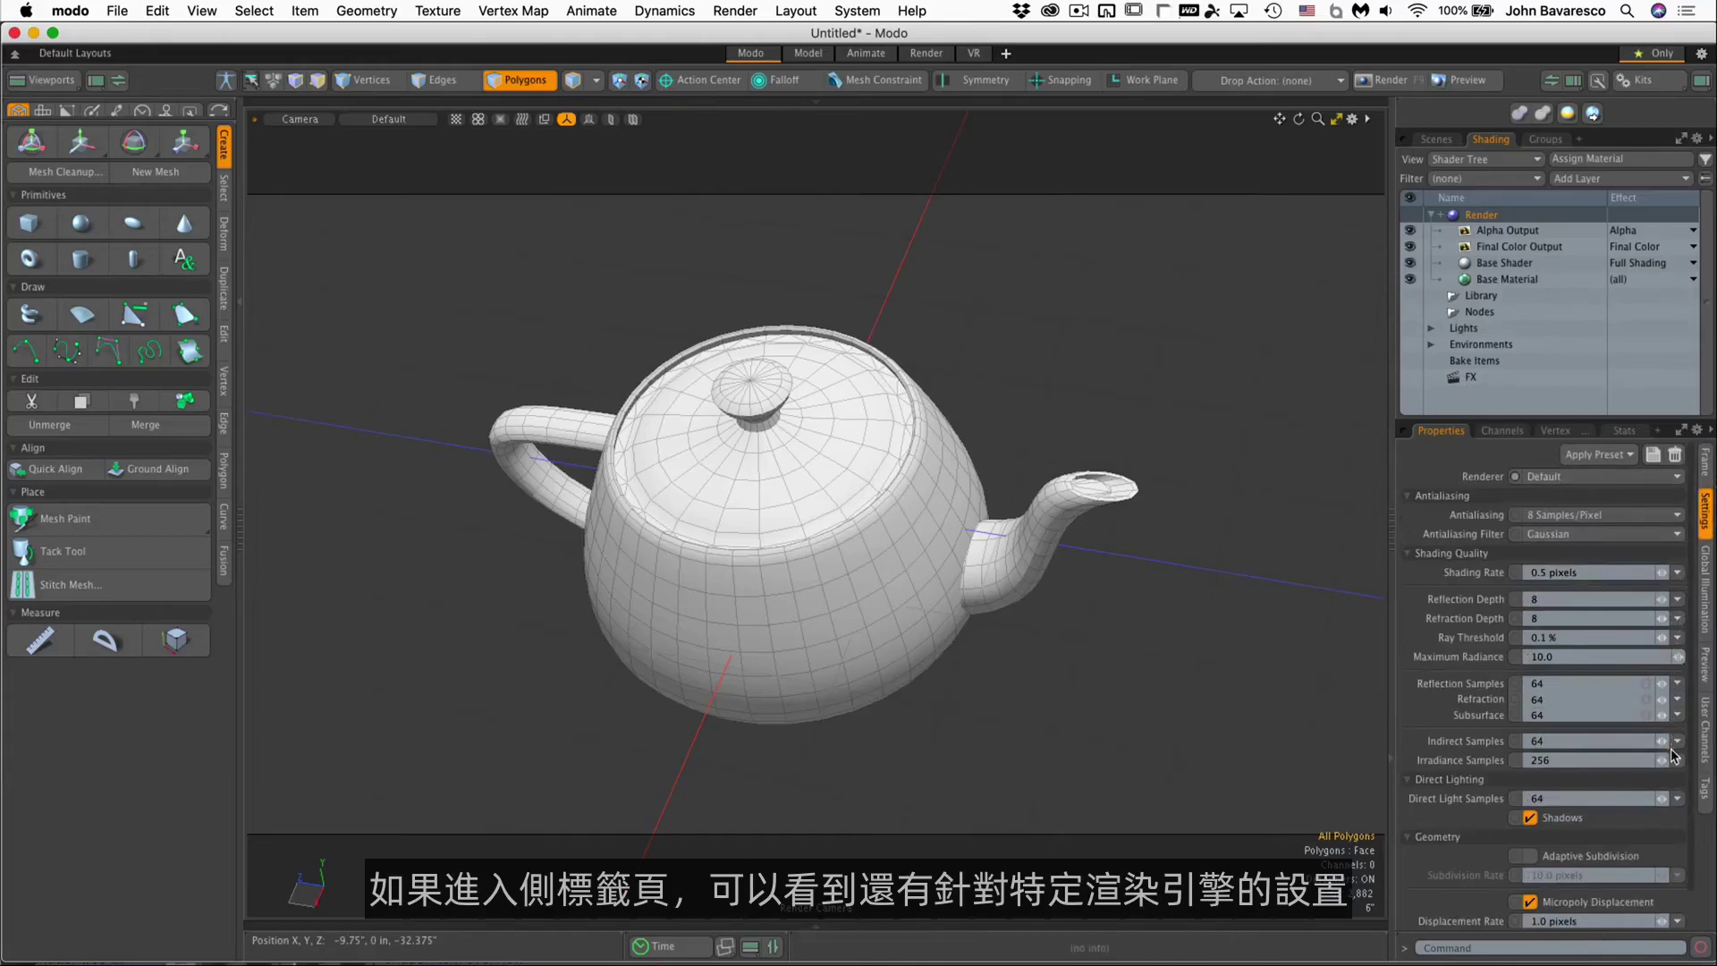
left_click(1709, 619)
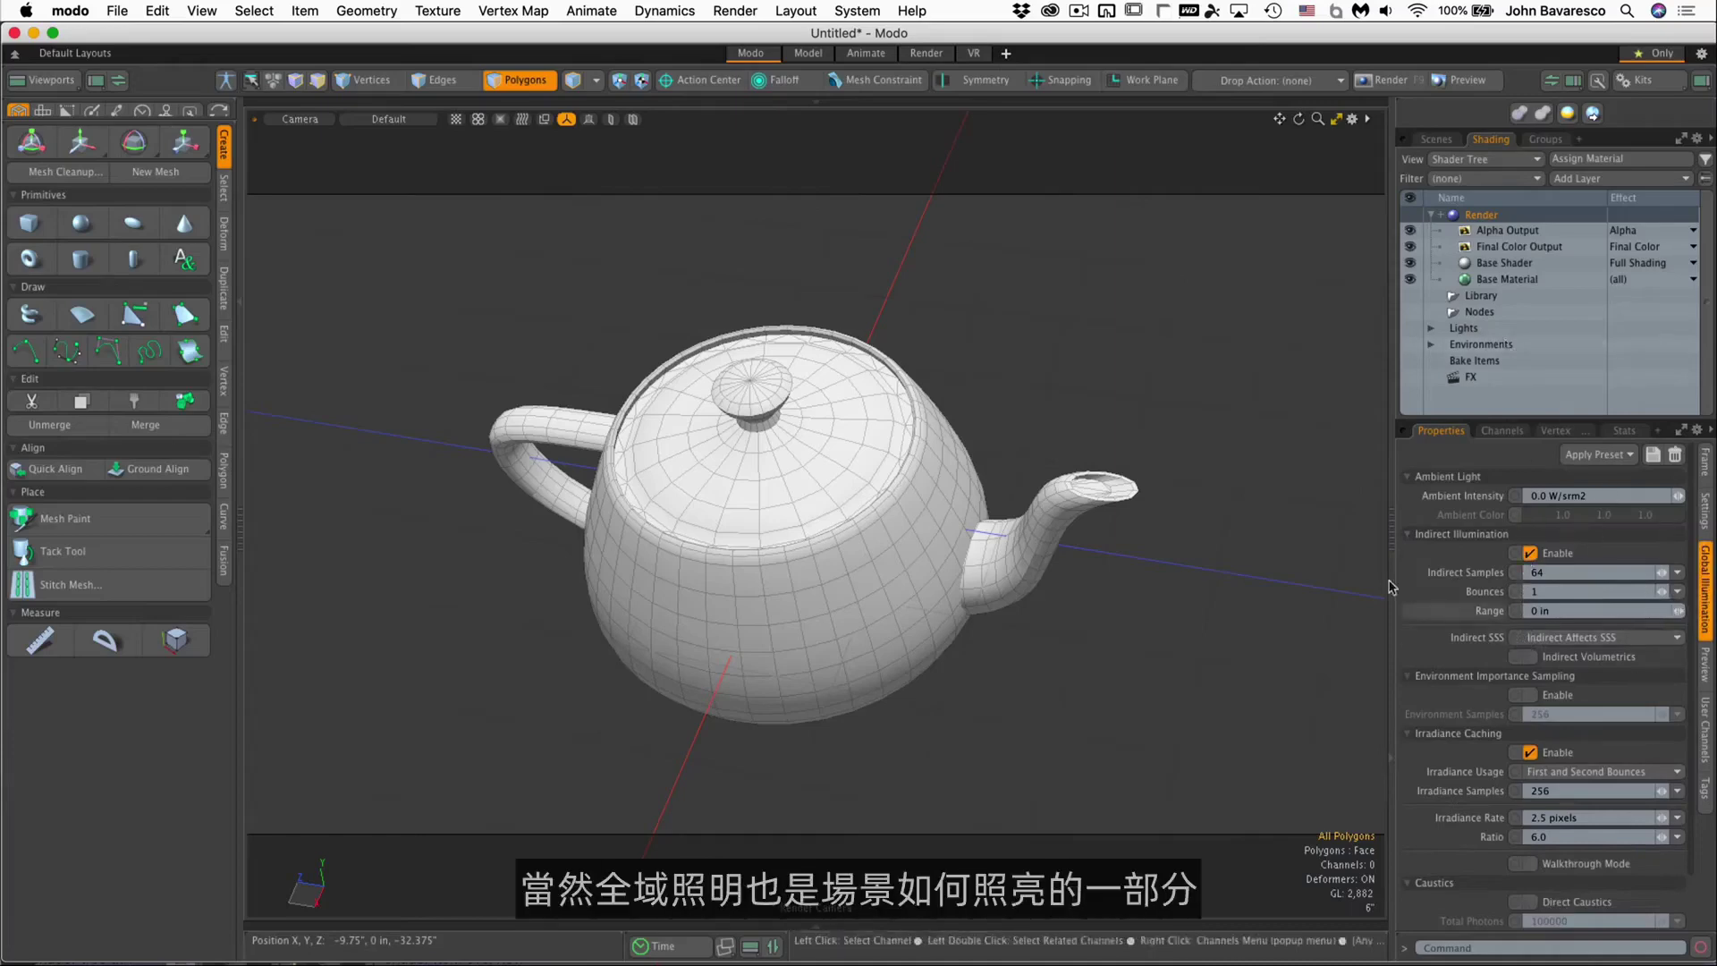
Inspect the properties of the Final Color Output and Alpha Output items
left_click(1509, 235)
left_click(1510, 244)
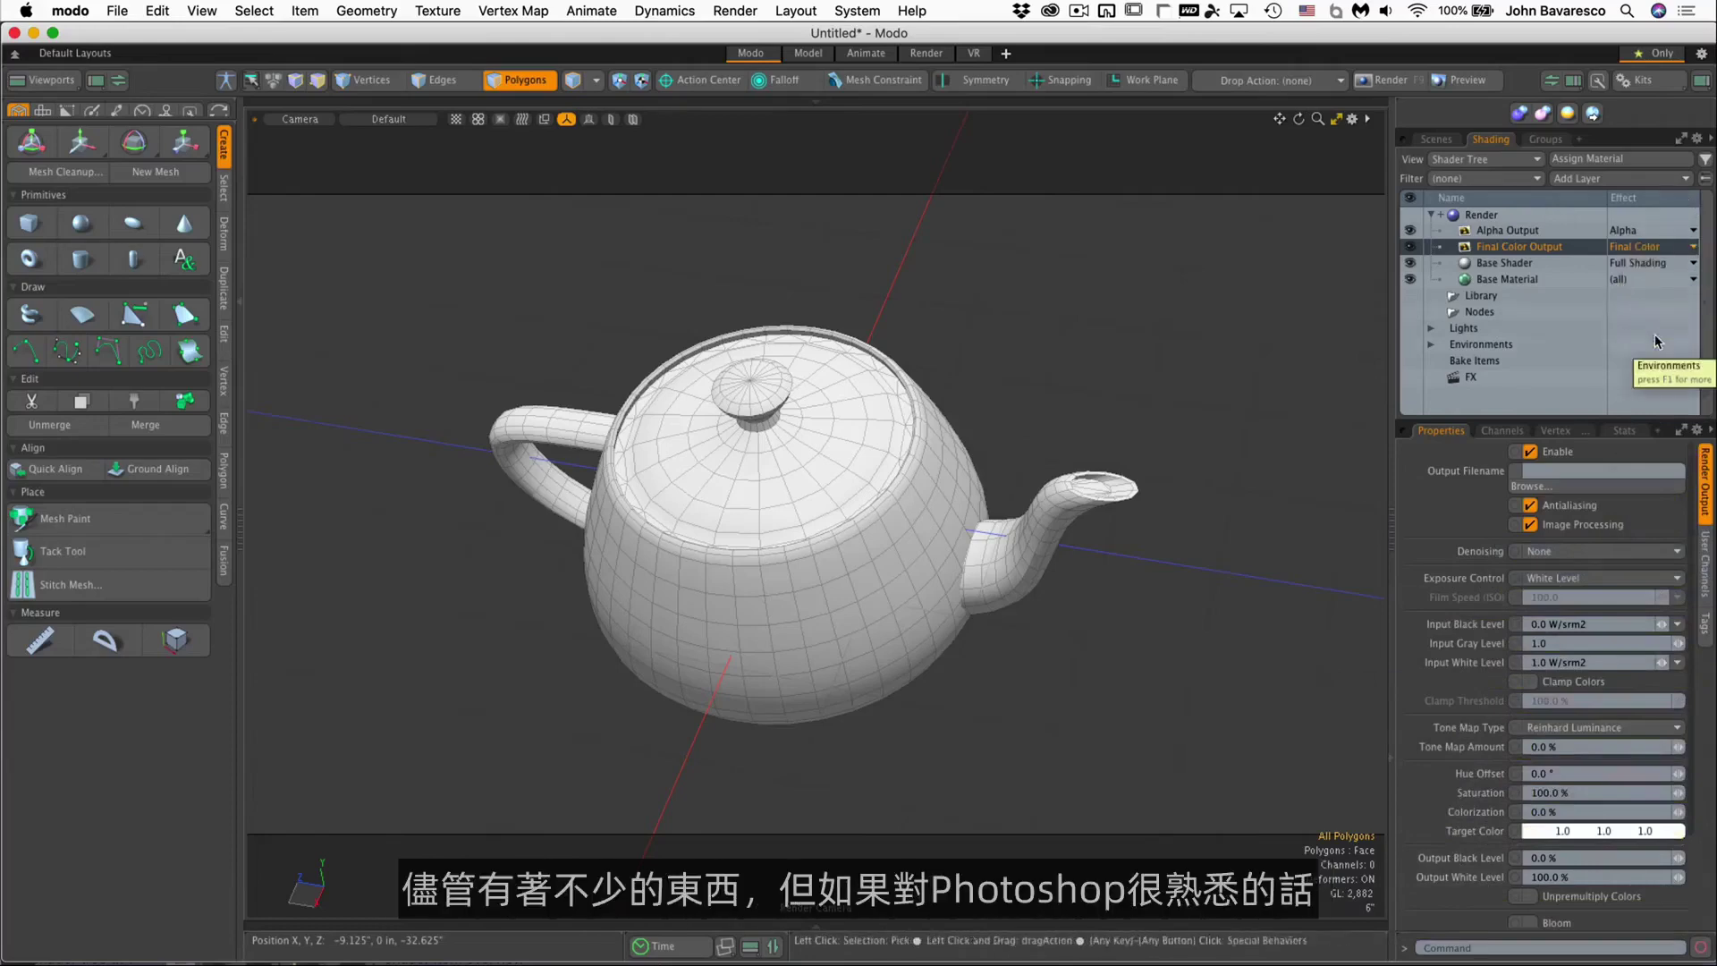
left_click(1529, 235)
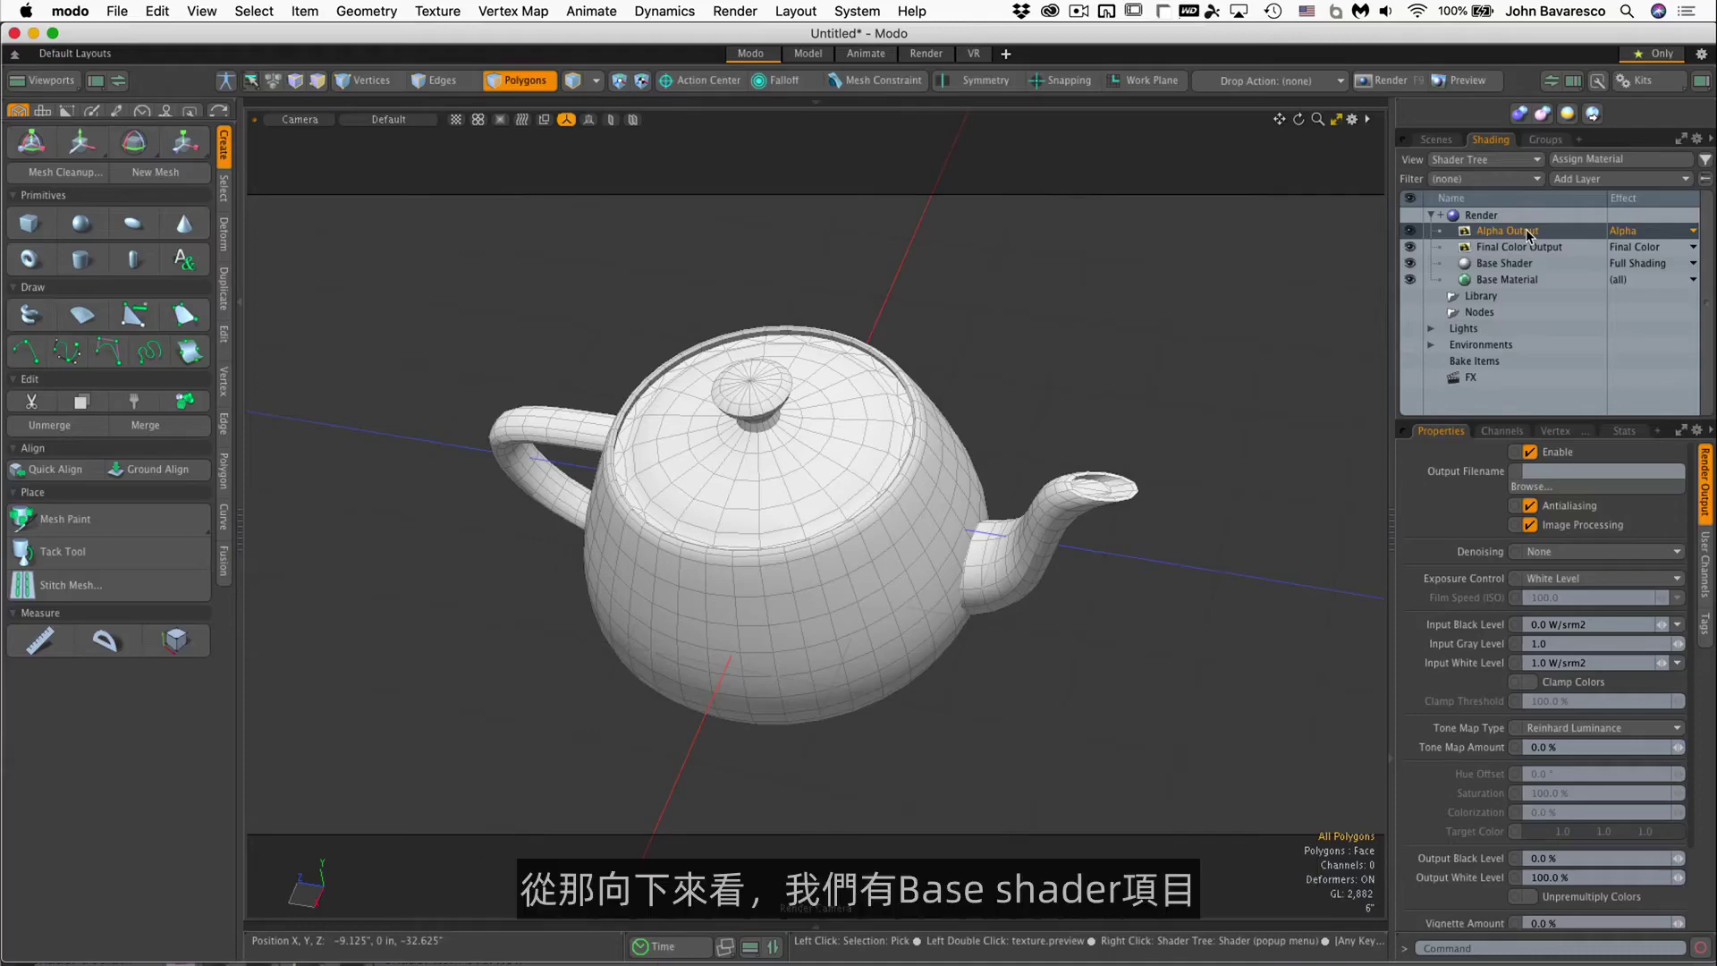
Review the Base Shader's shading, visibility, light linking and fog settings
left_click(1499, 266)
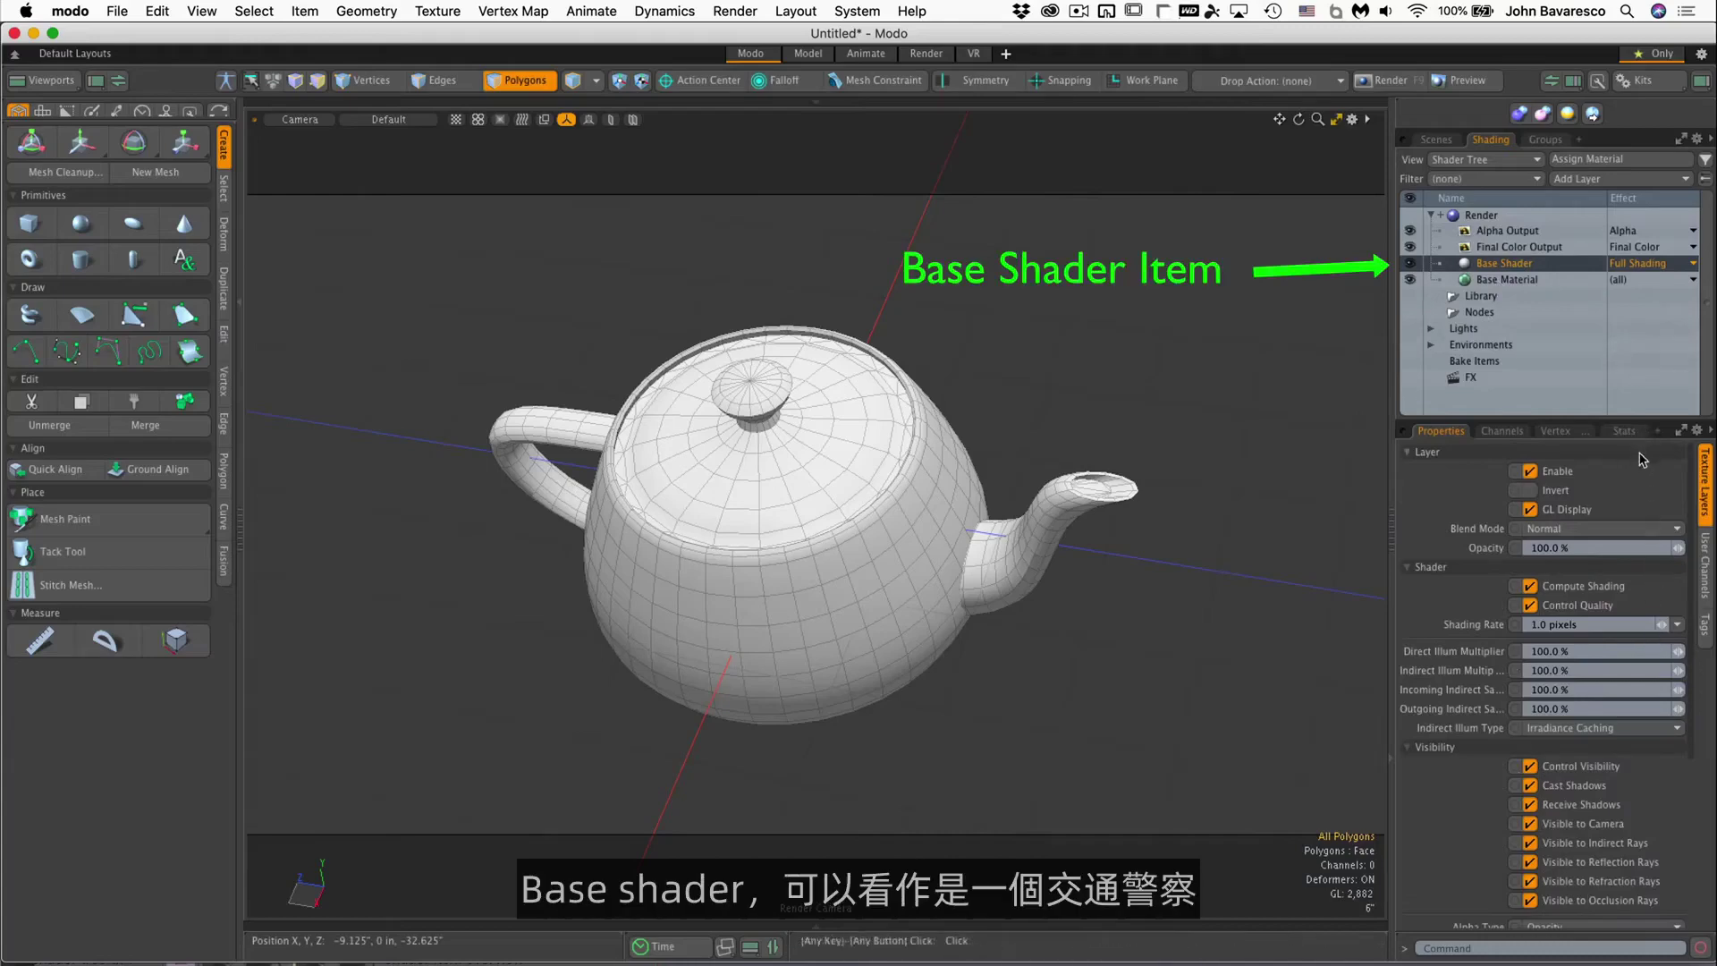
scroll(1623, 539, "down", 3)
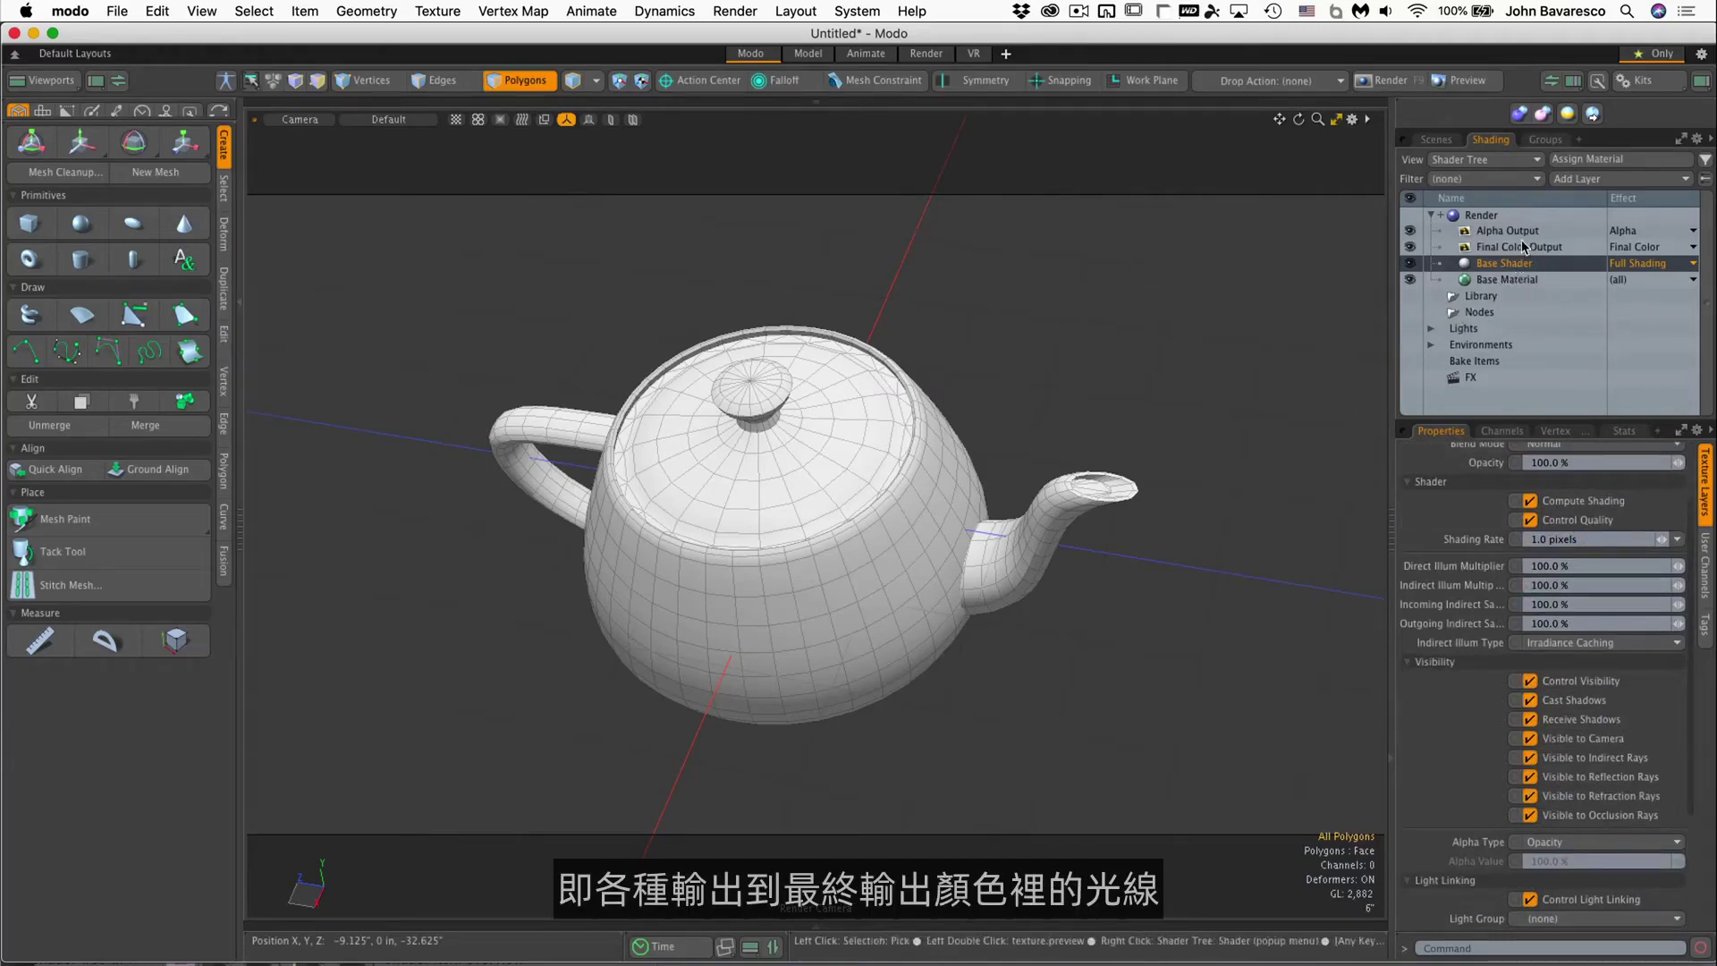
scroll(1579, 718, "down", 4)
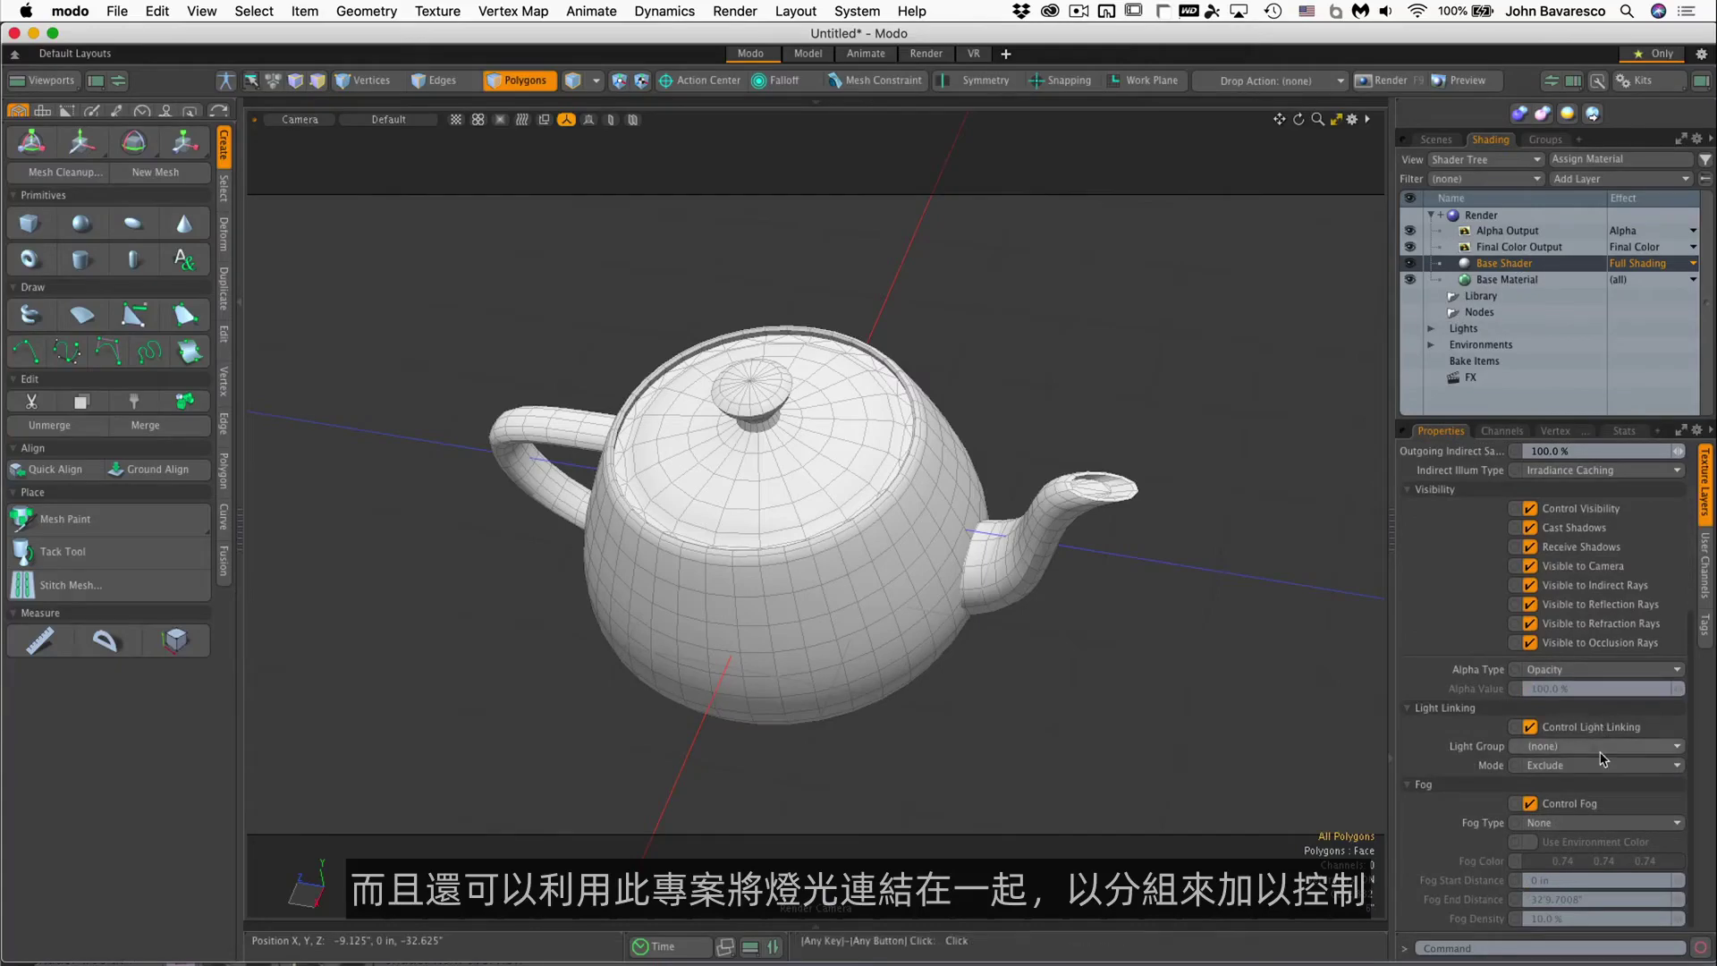
scroll(1573, 588, "up", 5)
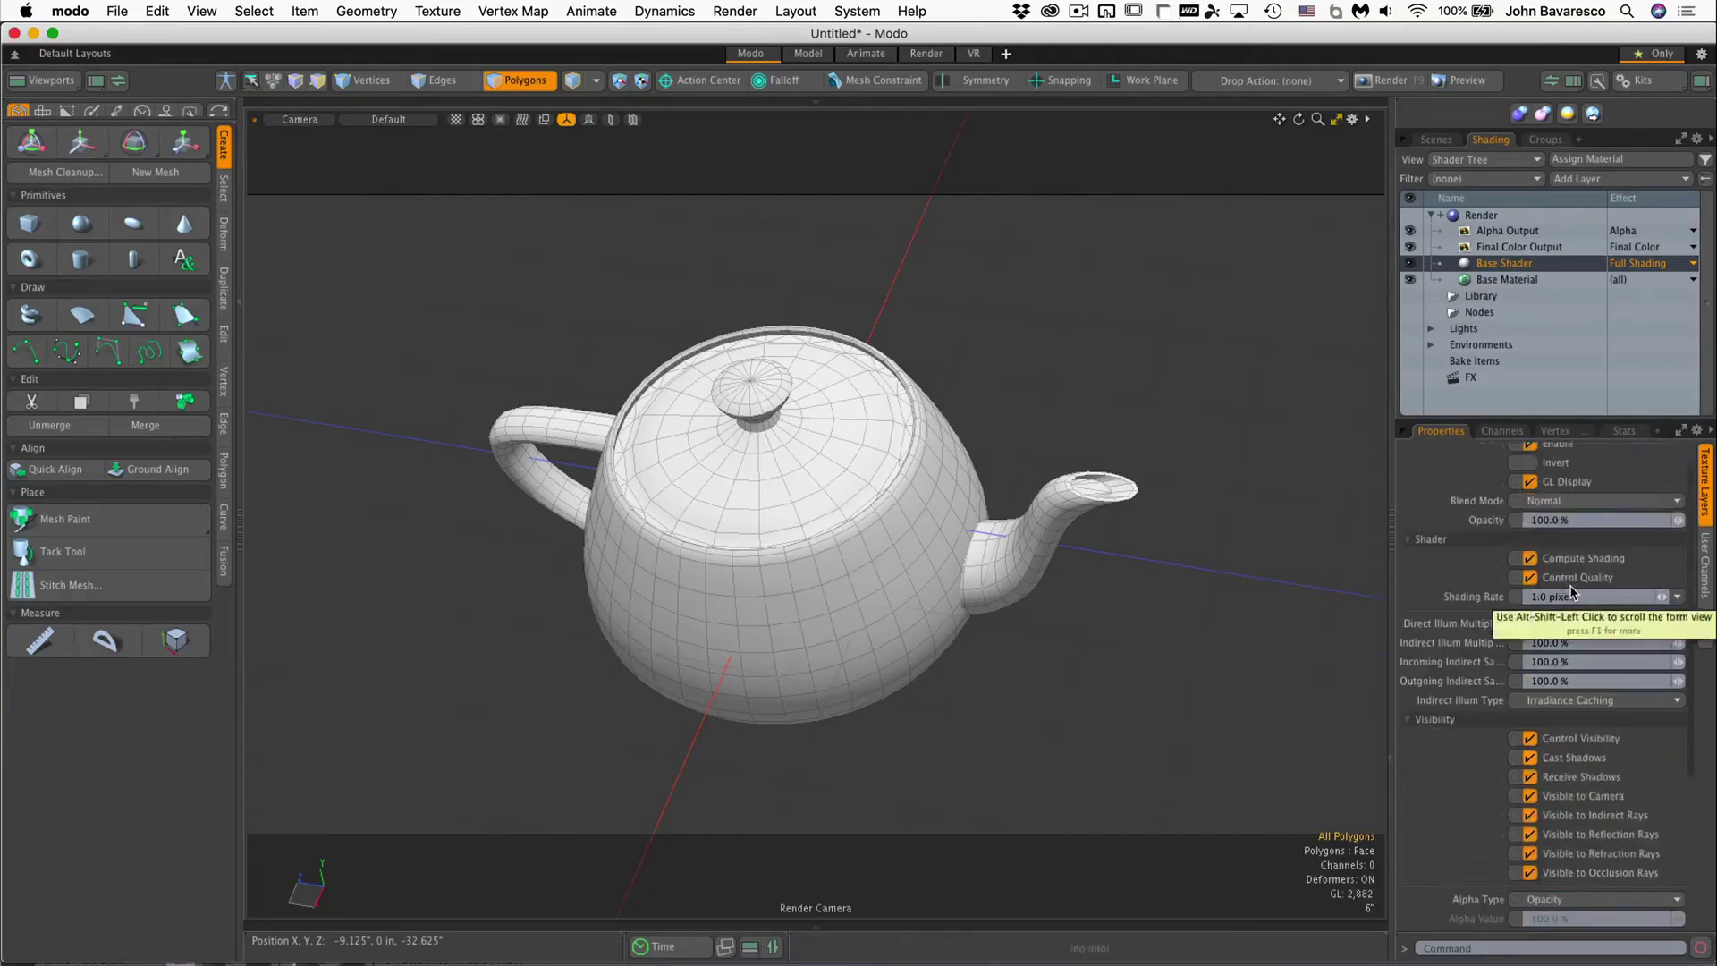
Inspect the Base Material's properties, plus the Library and Nodes folders of the Shader Tree
left_click(1526, 280)
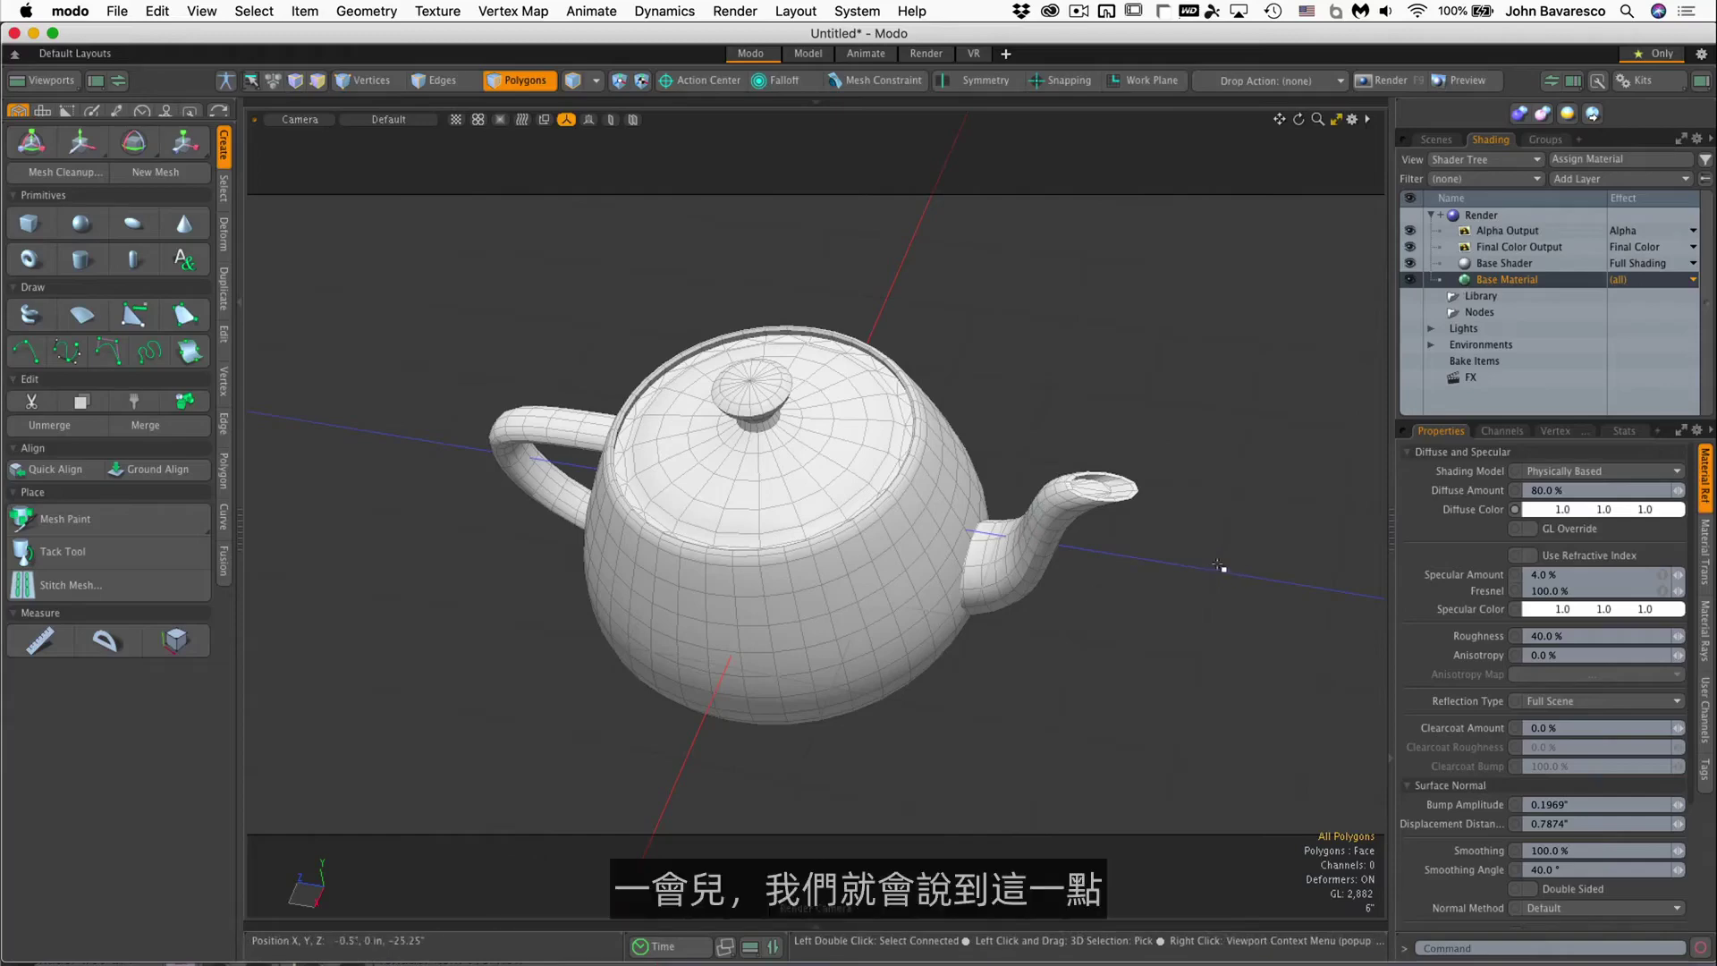
left_click(1476, 297)
left_click(1478, 315)
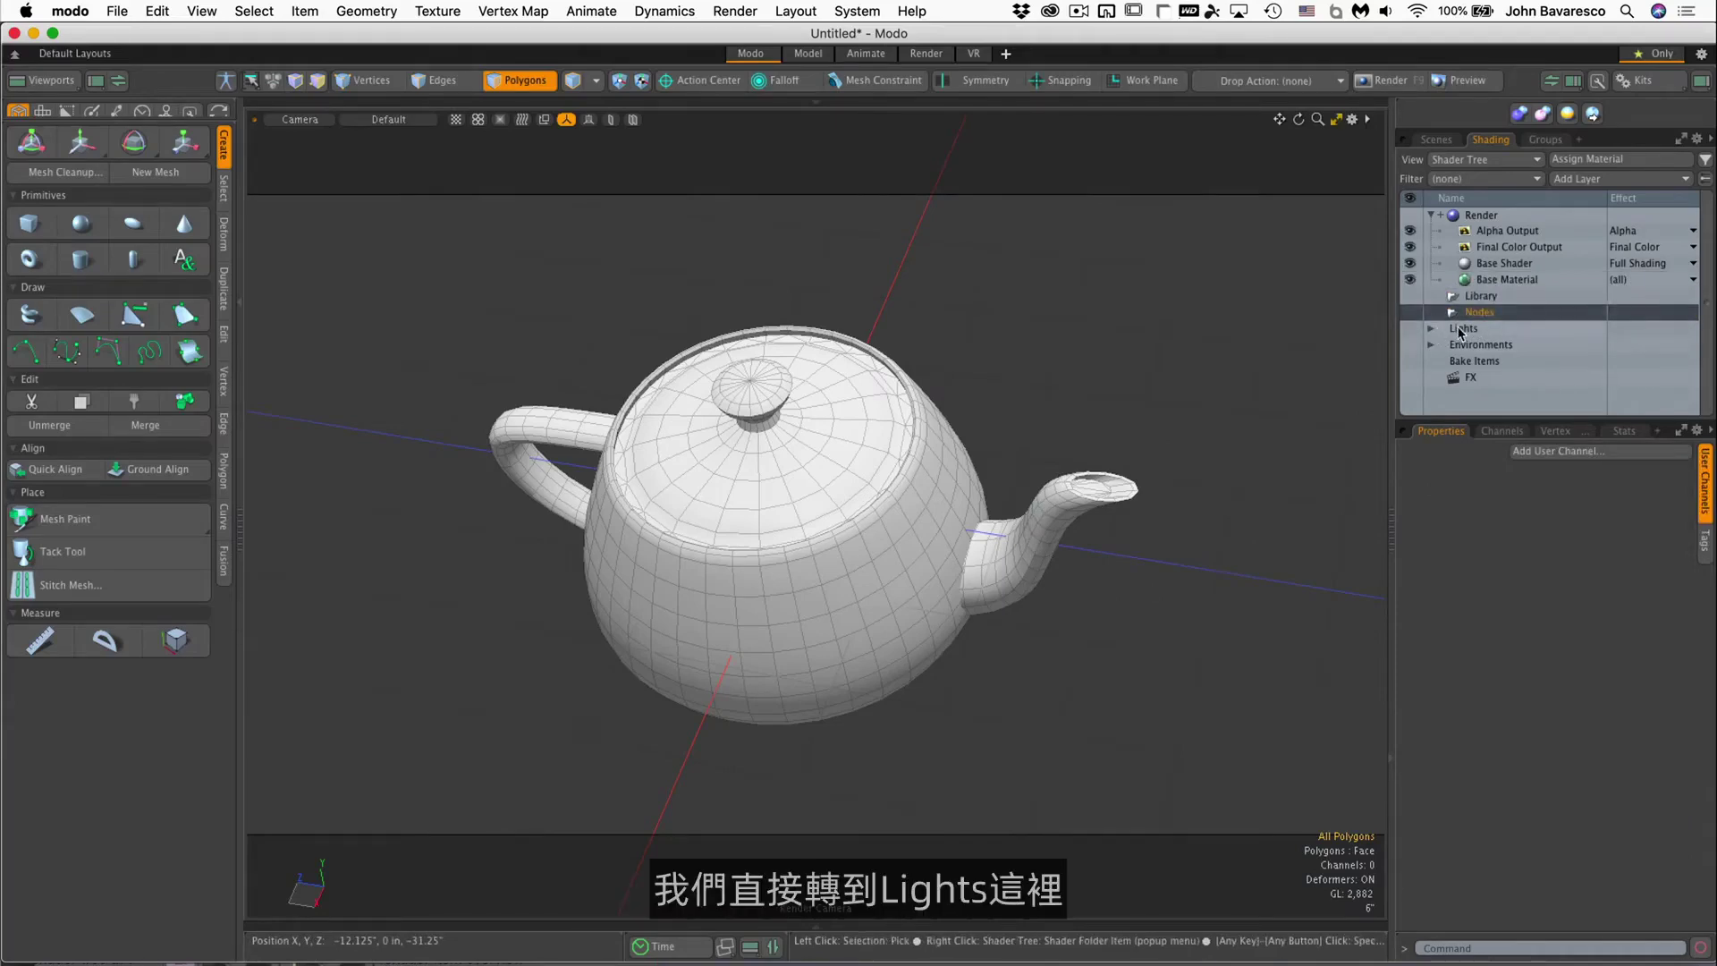
Expand the Lights group and examine the properties of the Directional Light and its Light Material
left_click(1465, 331)
left_click(1431, 330)
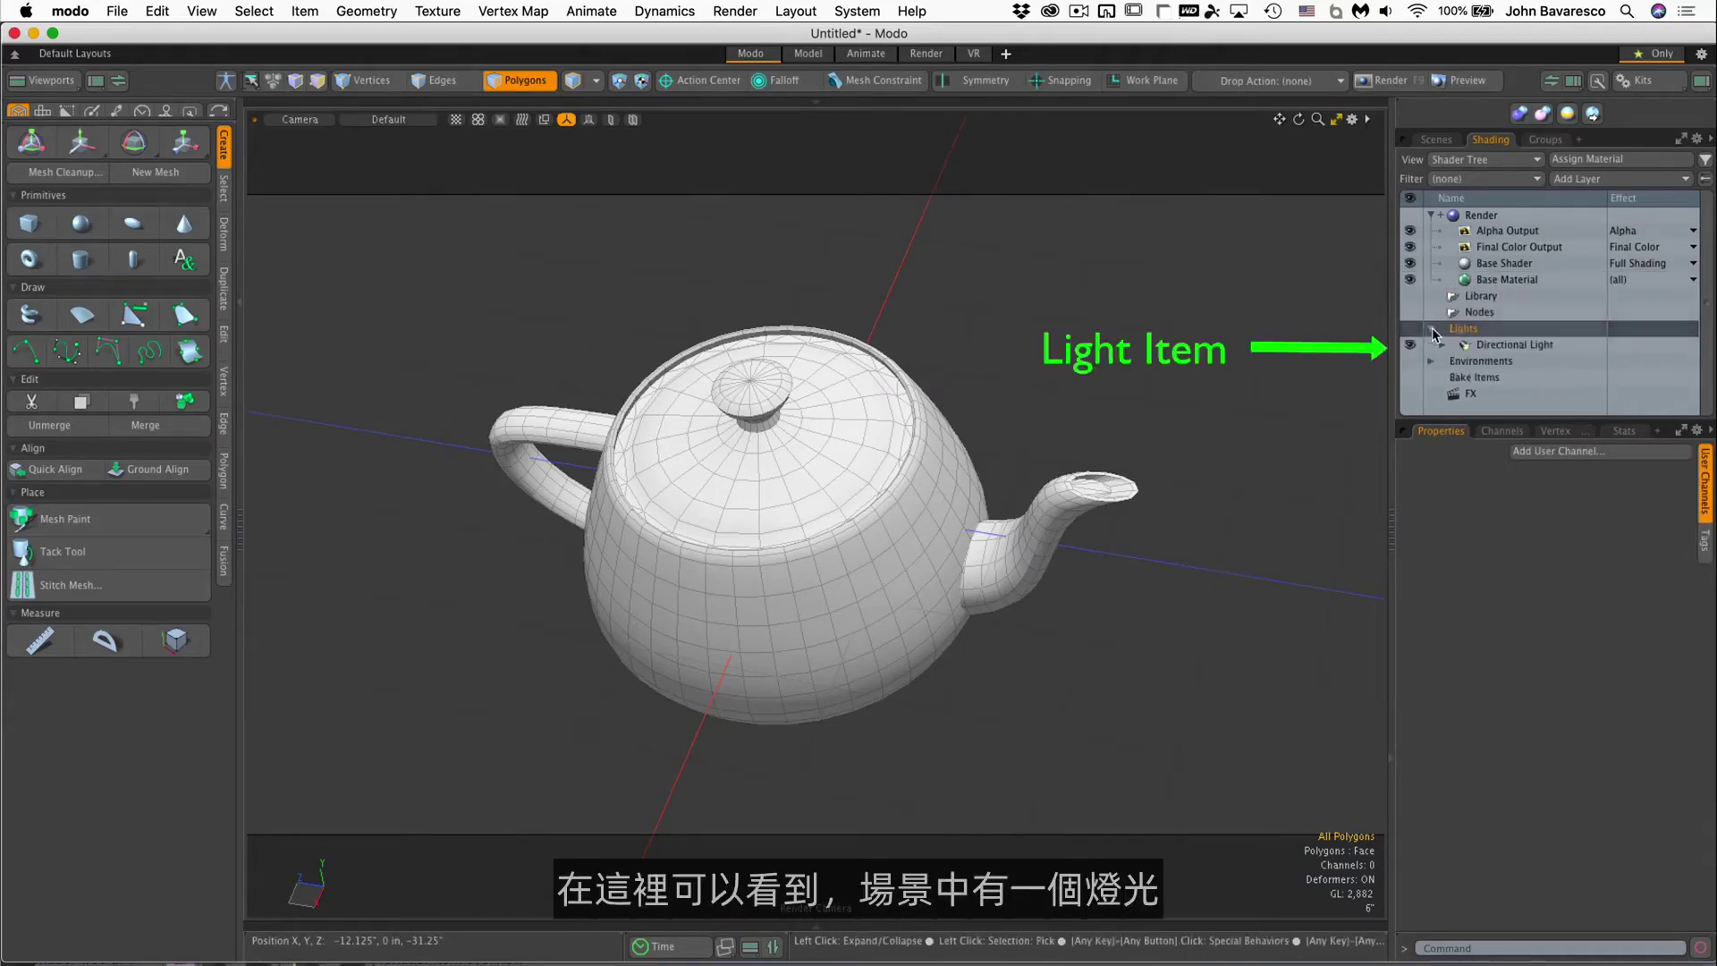
left_click(1494, 347)
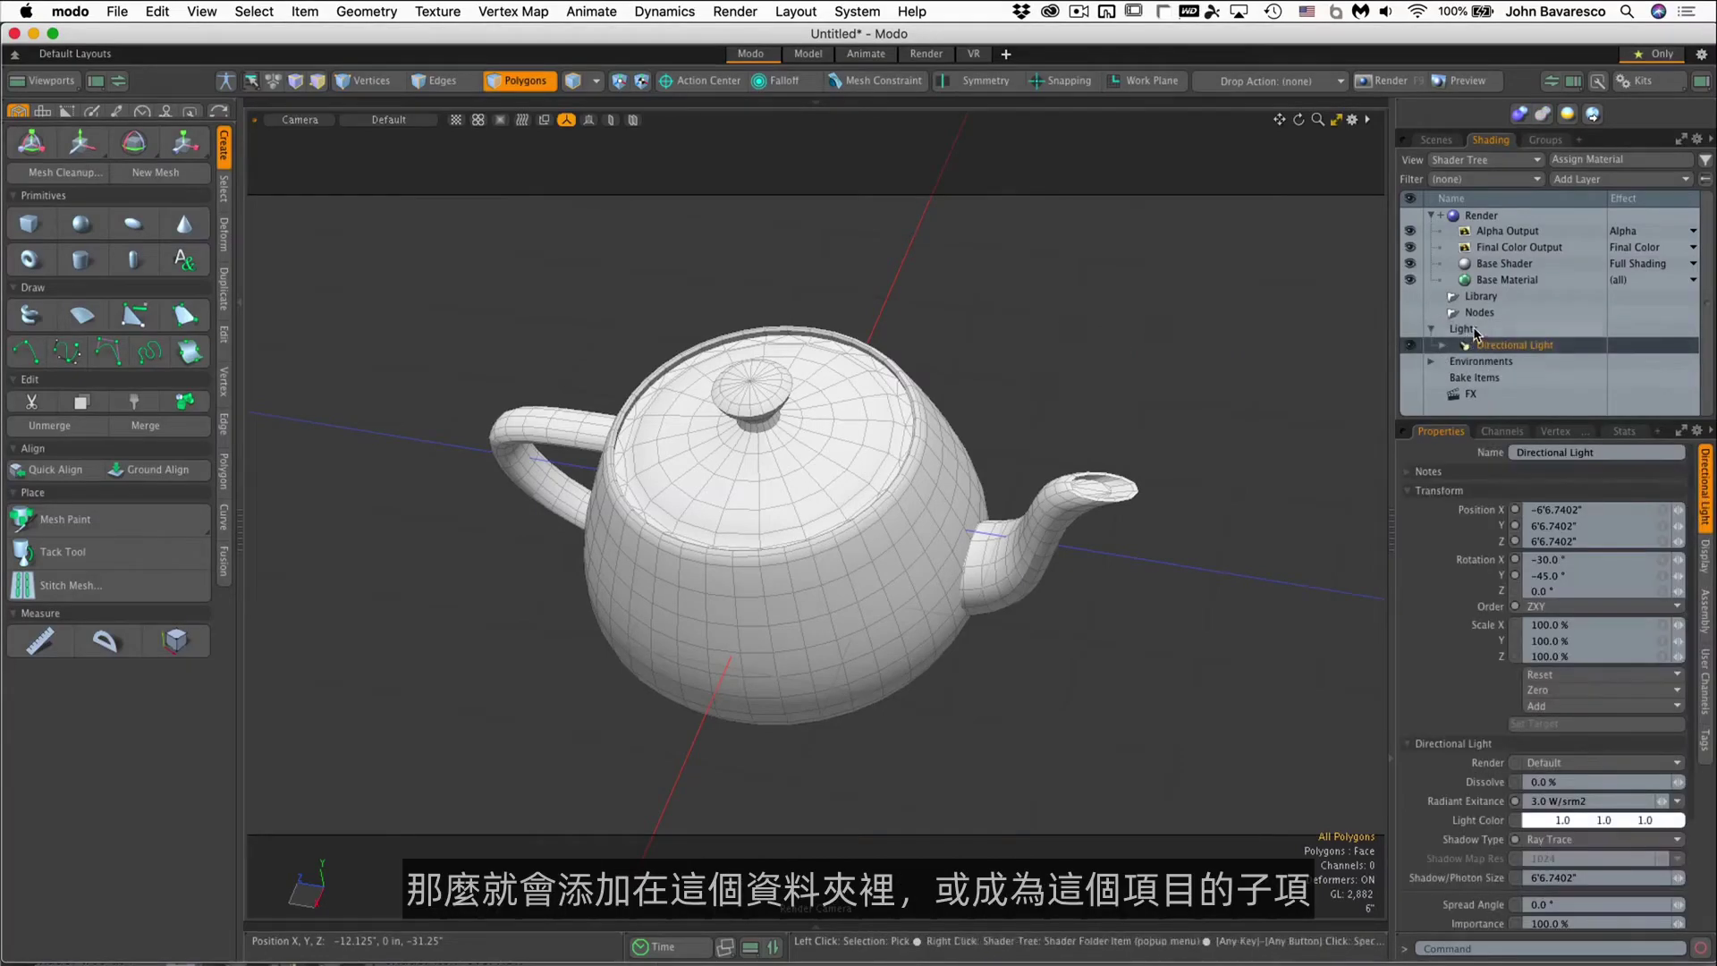
left_click(1475, 331)
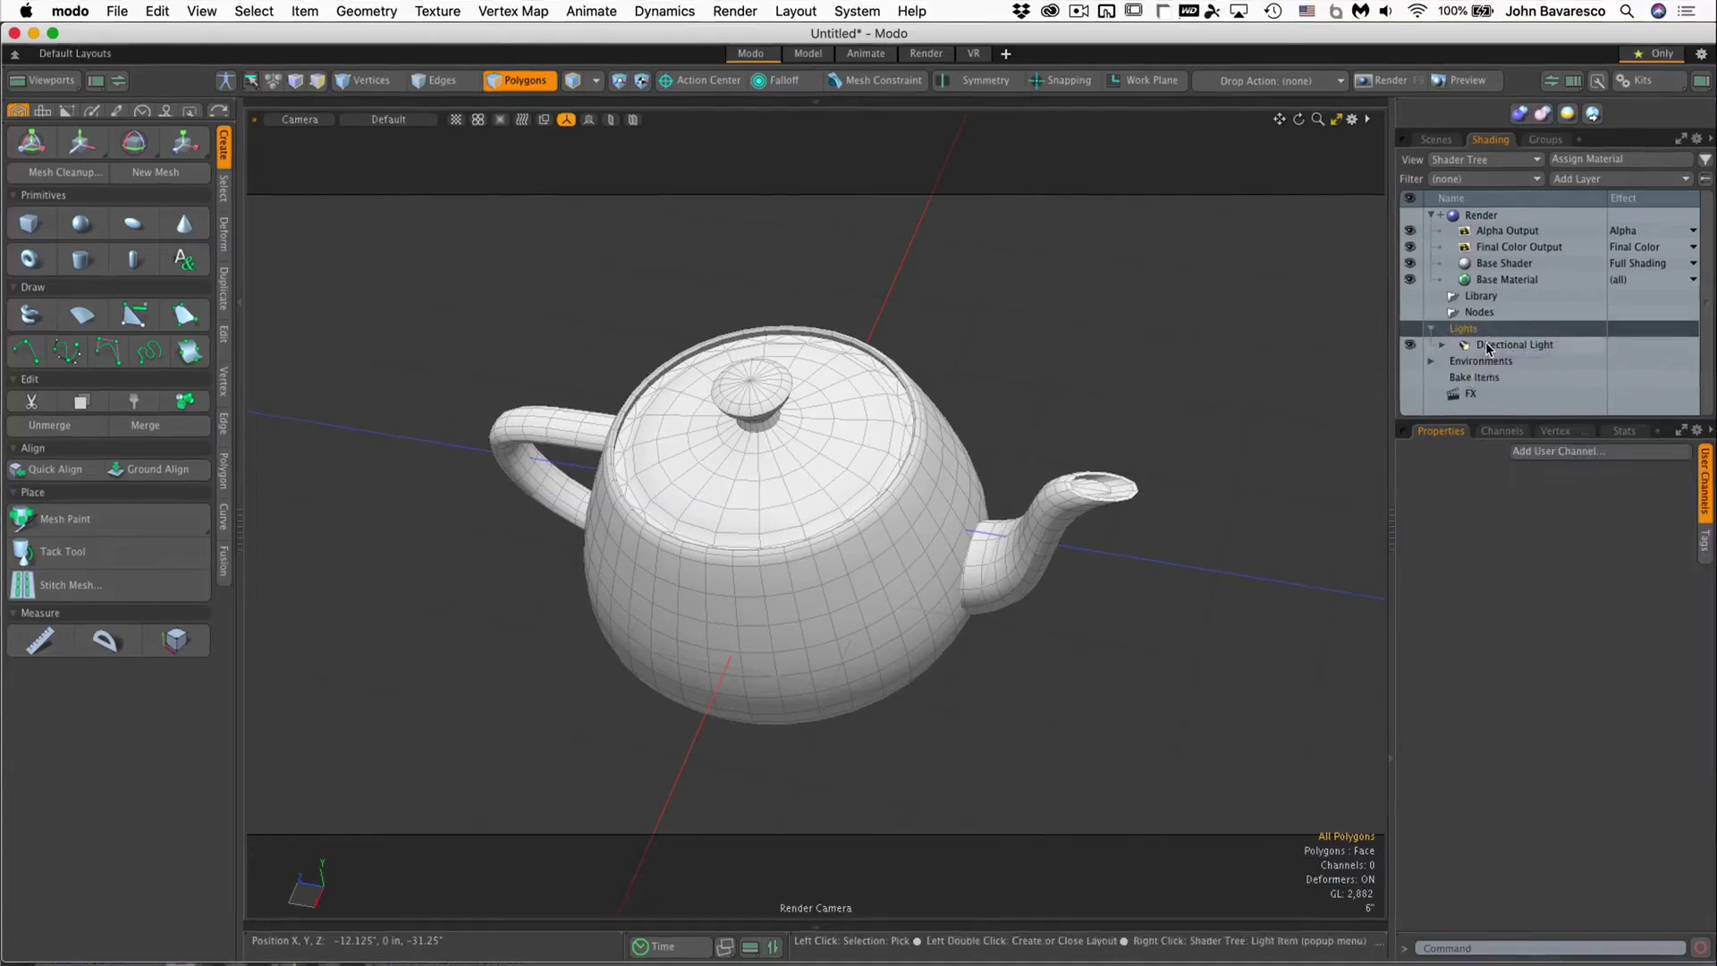
left_click(1485, 346)
left_click(1442, 345)
left_click(1526, 362)
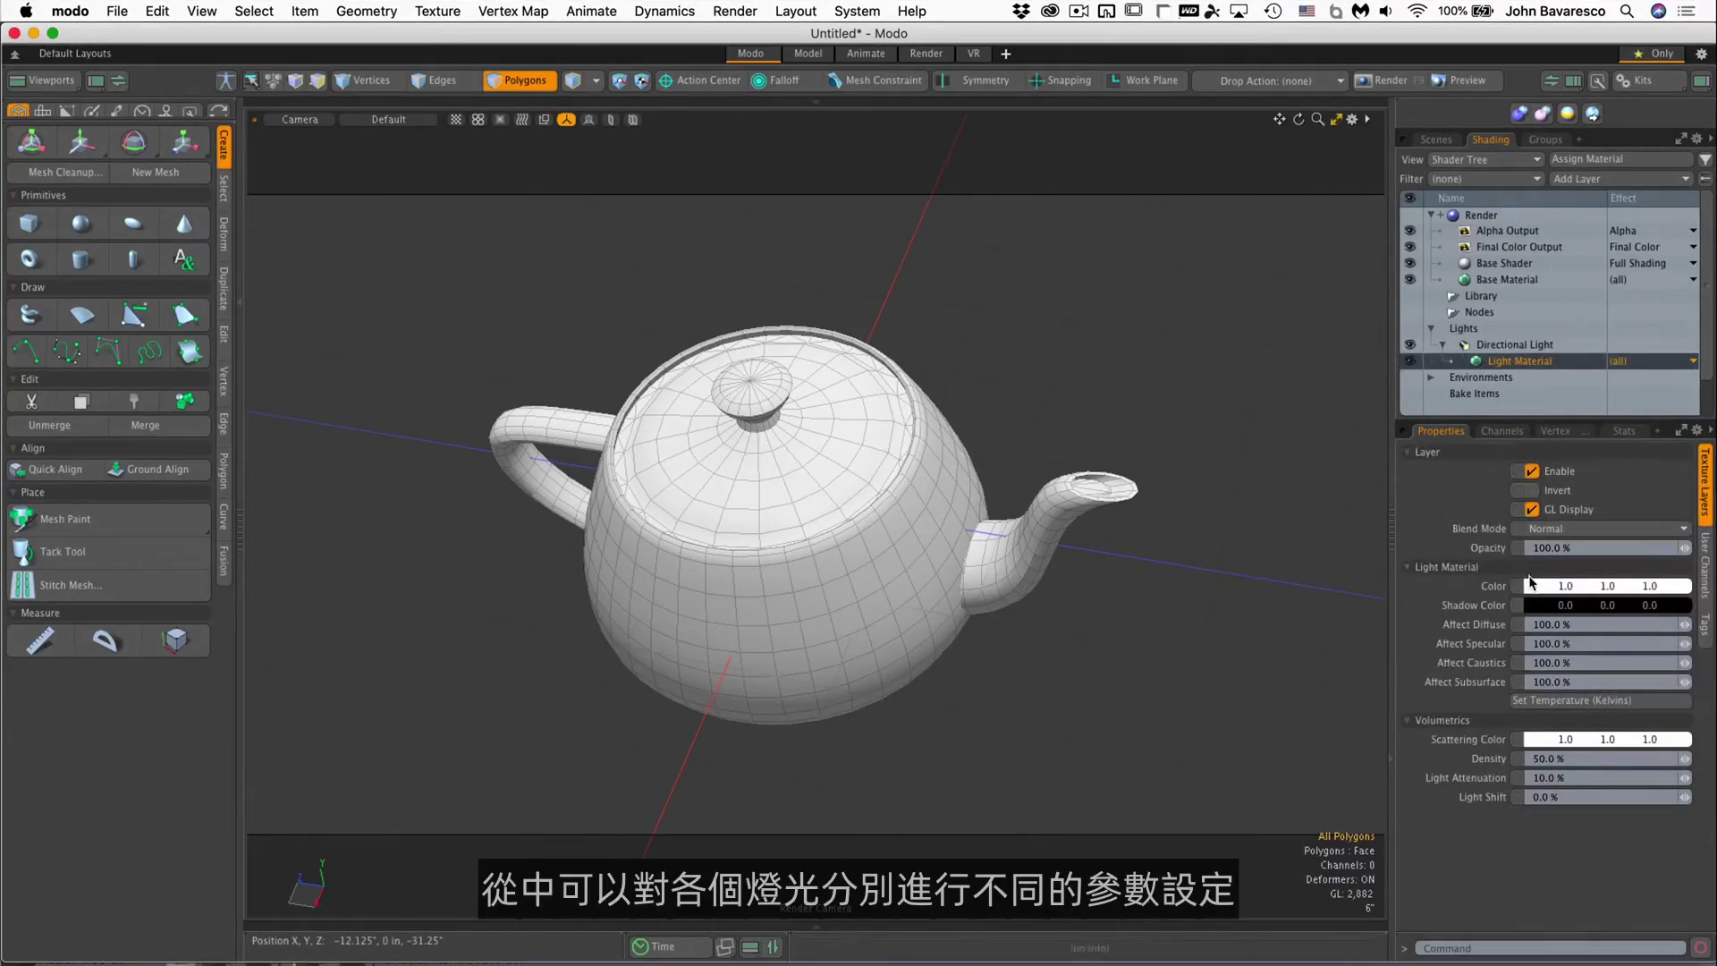
left_click(1496, 348)
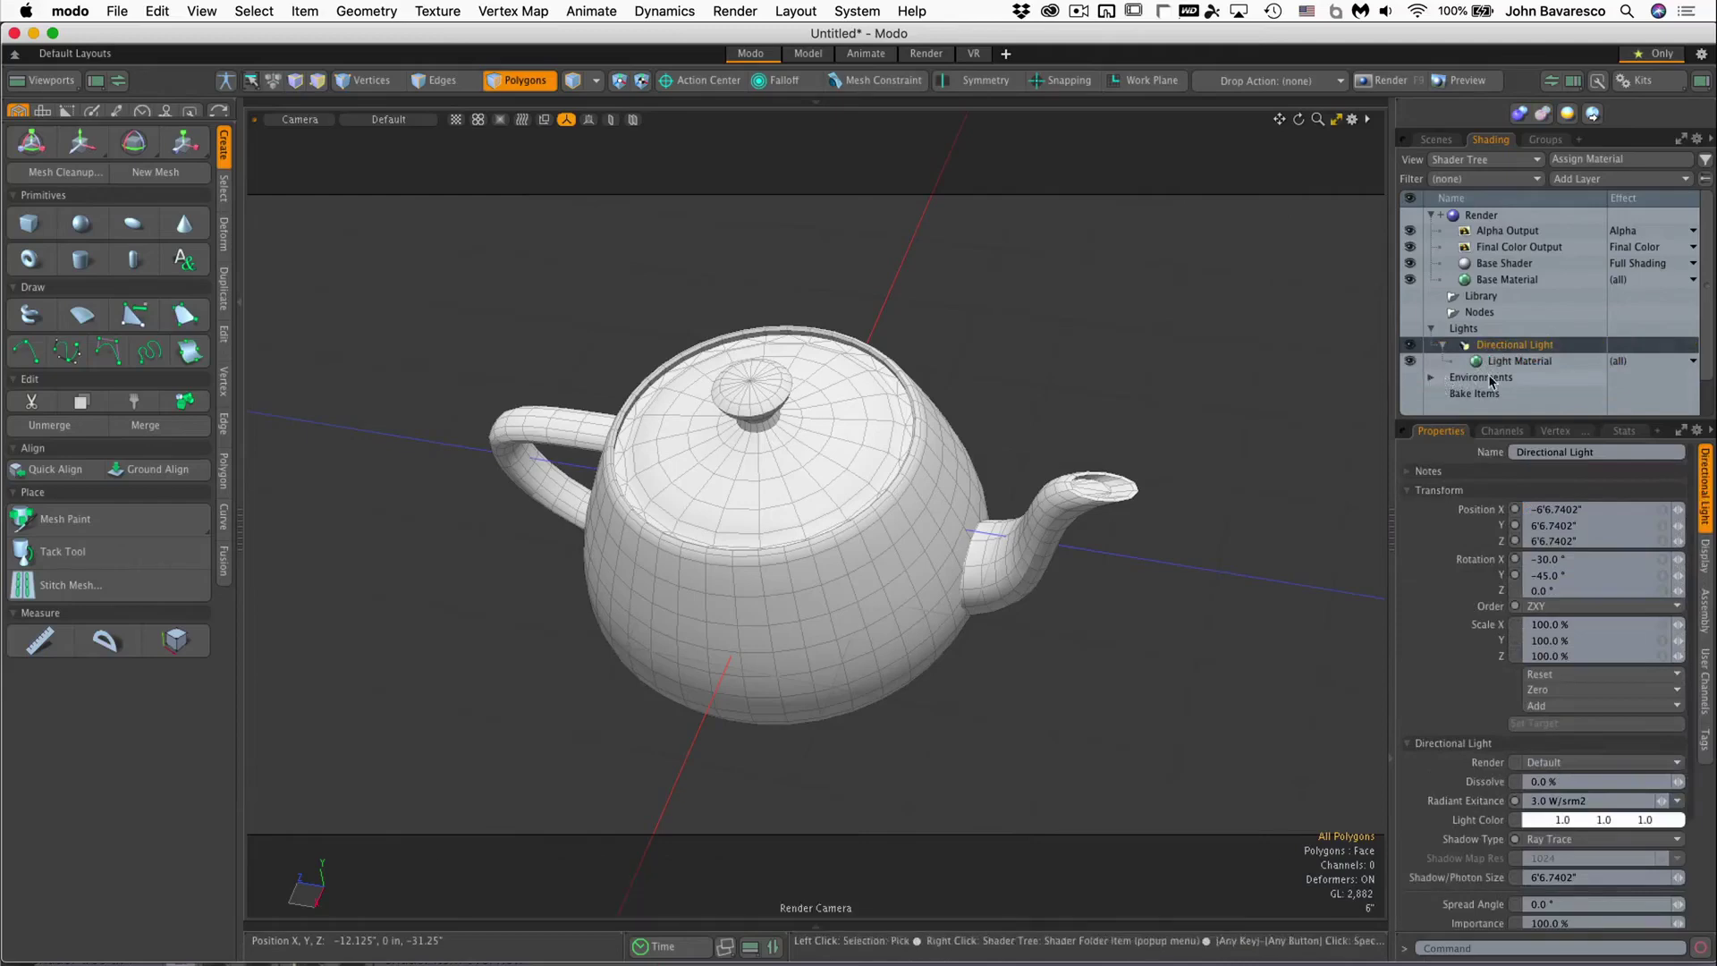
Expand the Environments group, collapse the Lights group, and examine the Environment item's intensity and ray visibility settings
left_click(1484, 378)
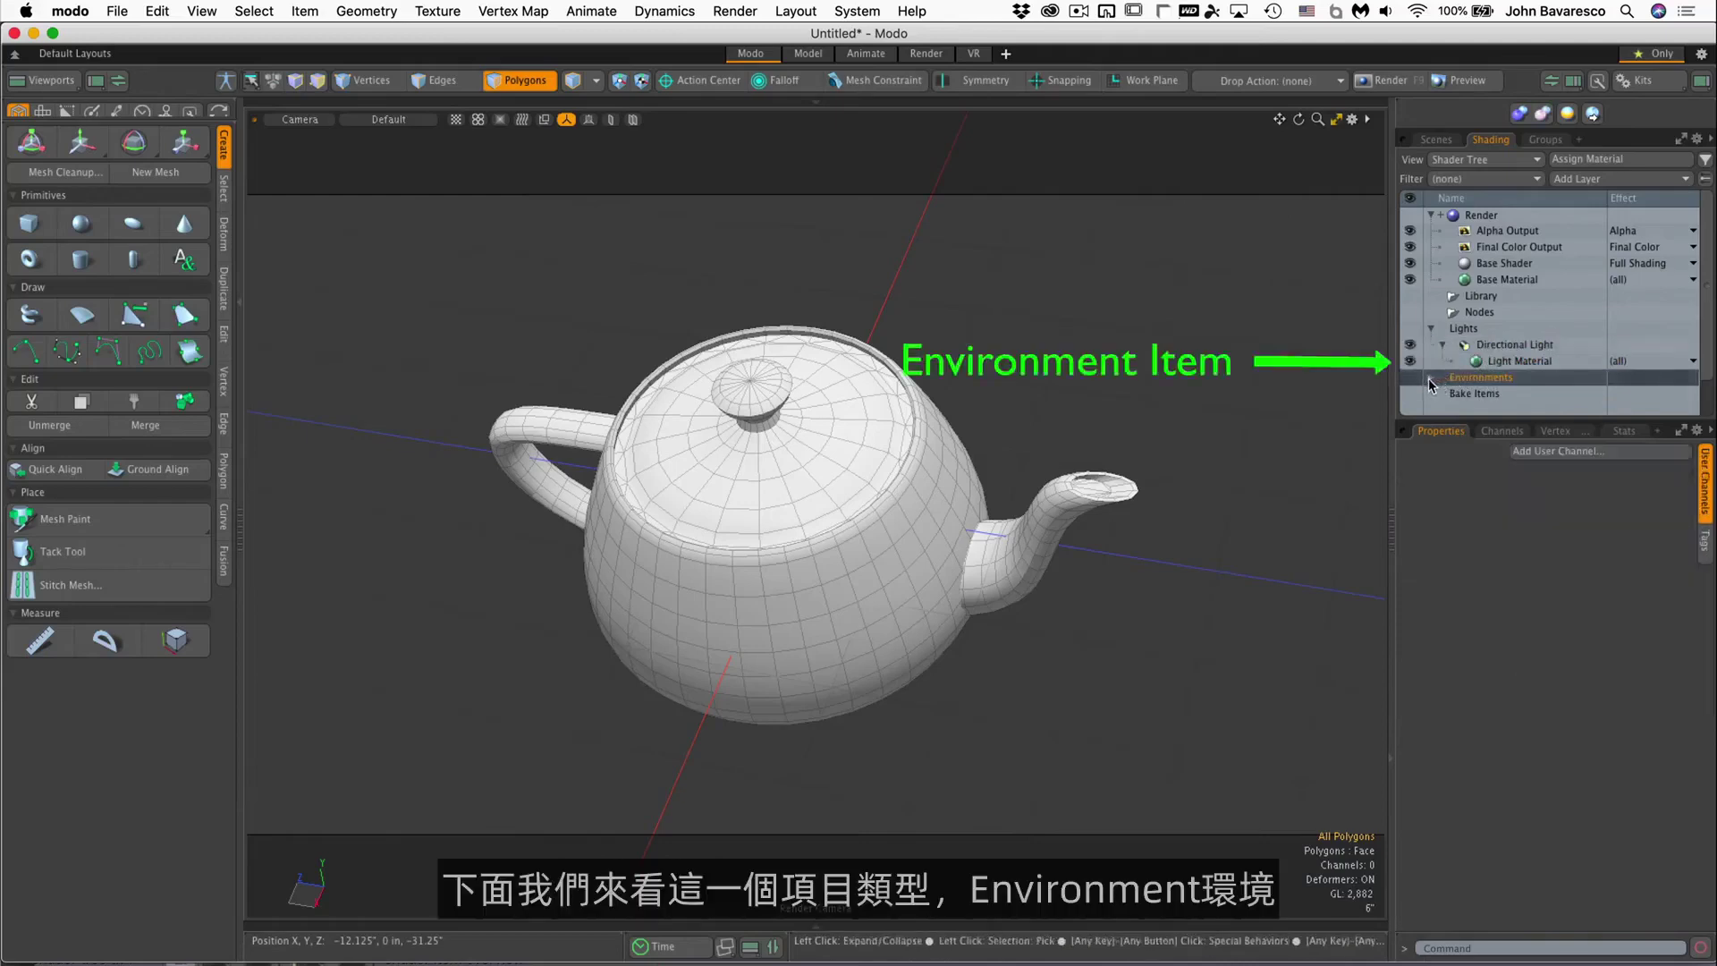
left_click(1431, 378)
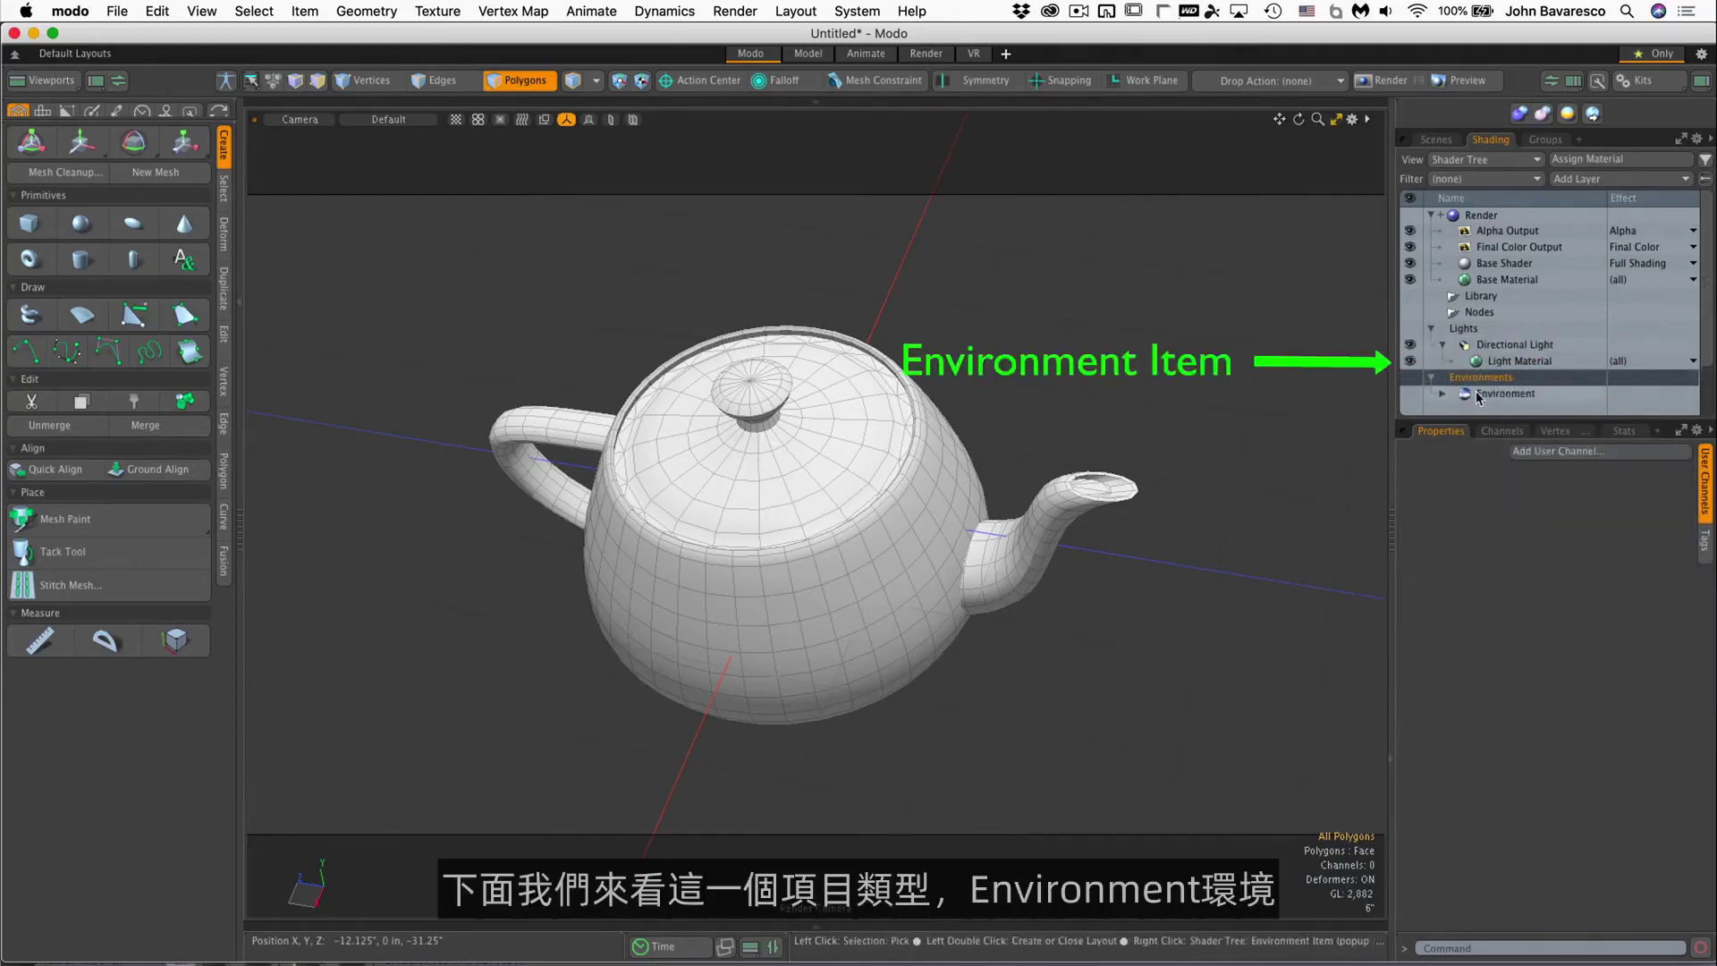
left_click_drag(1496, 418, 1496, 445)
left_click(1443, 345)
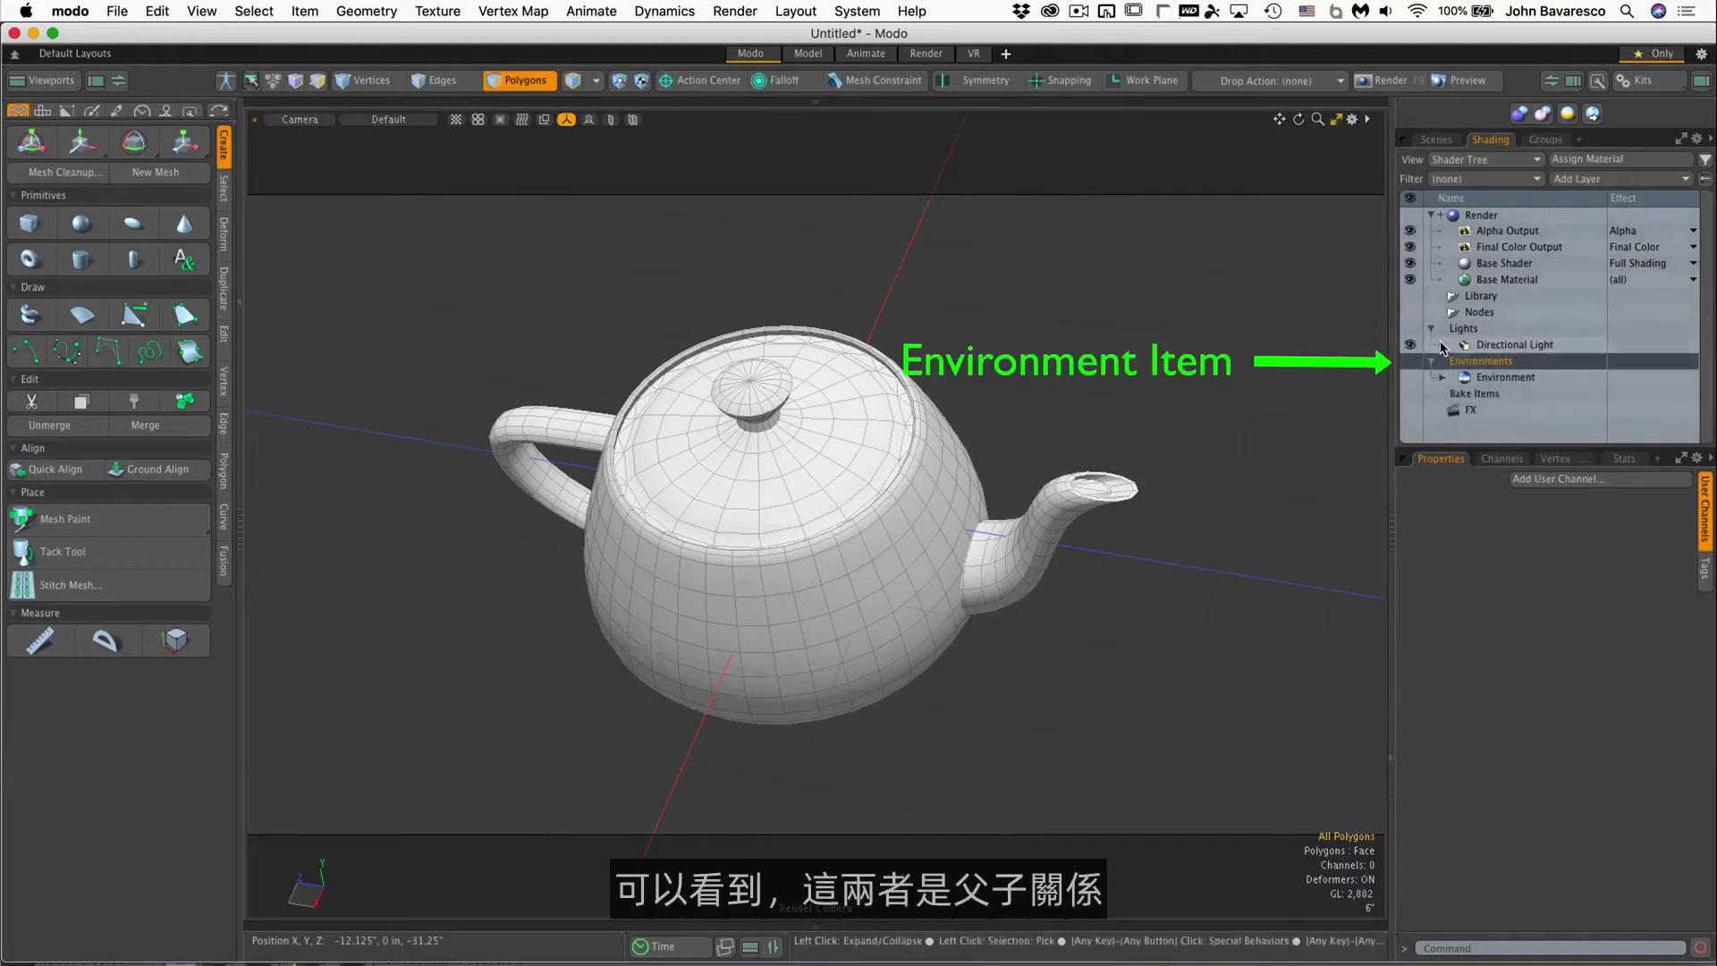
left_click(1431, 328)
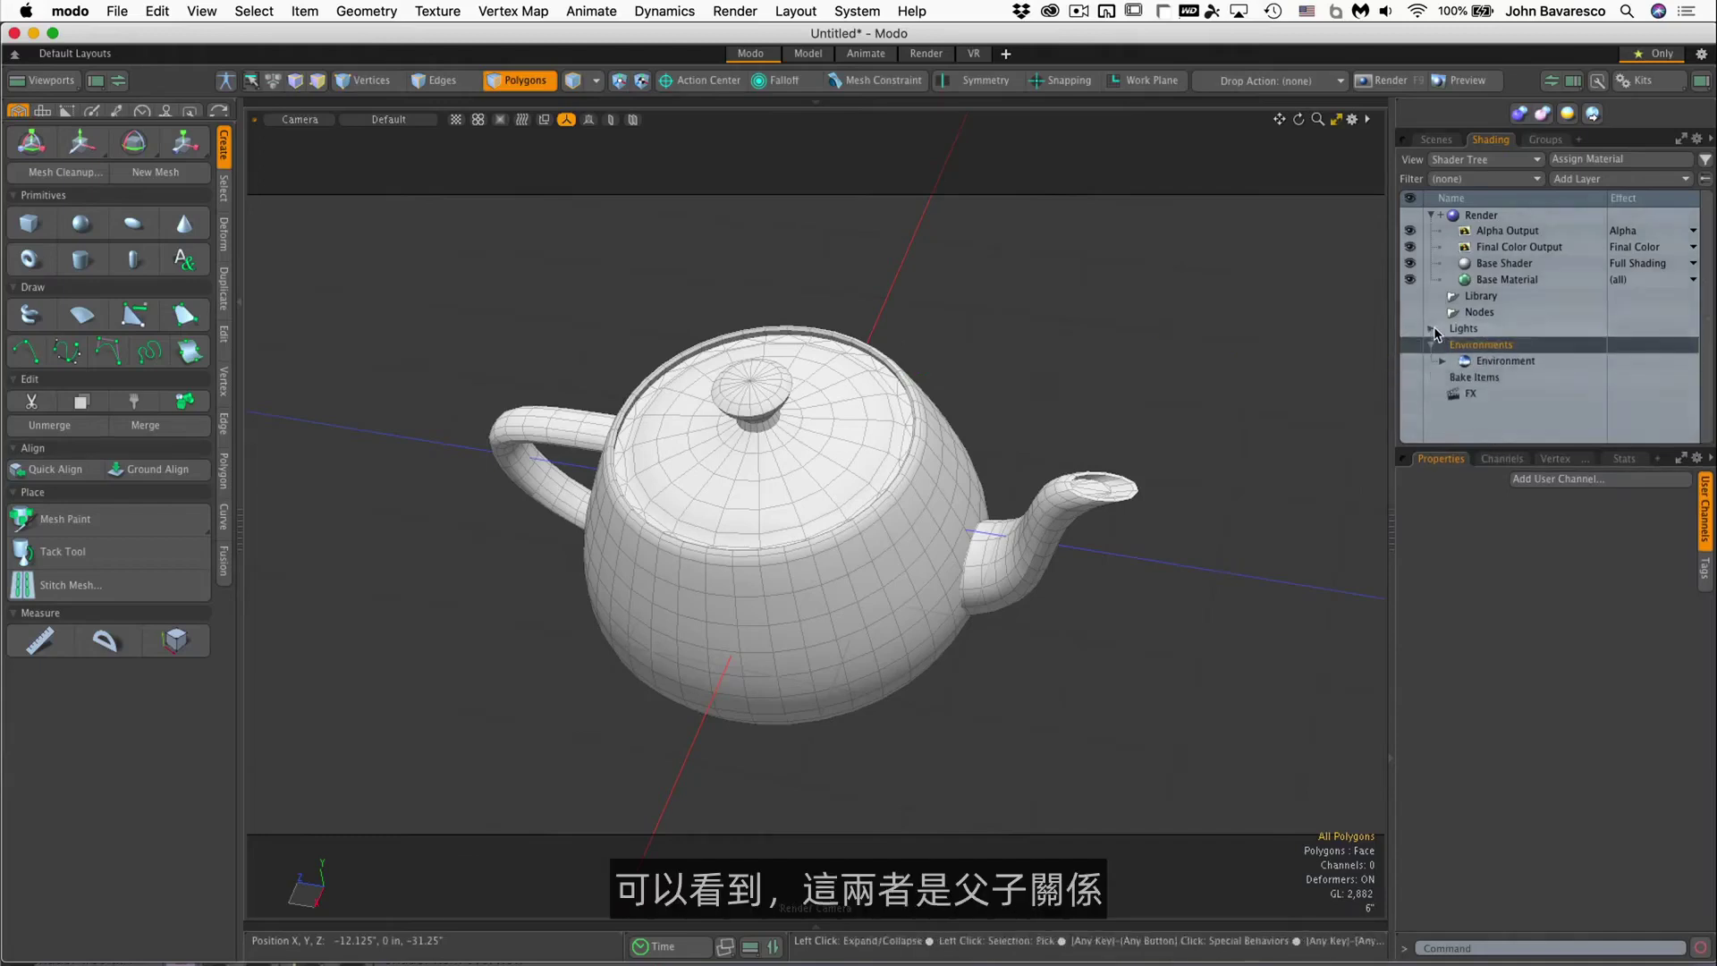
left_click(1500, 363)
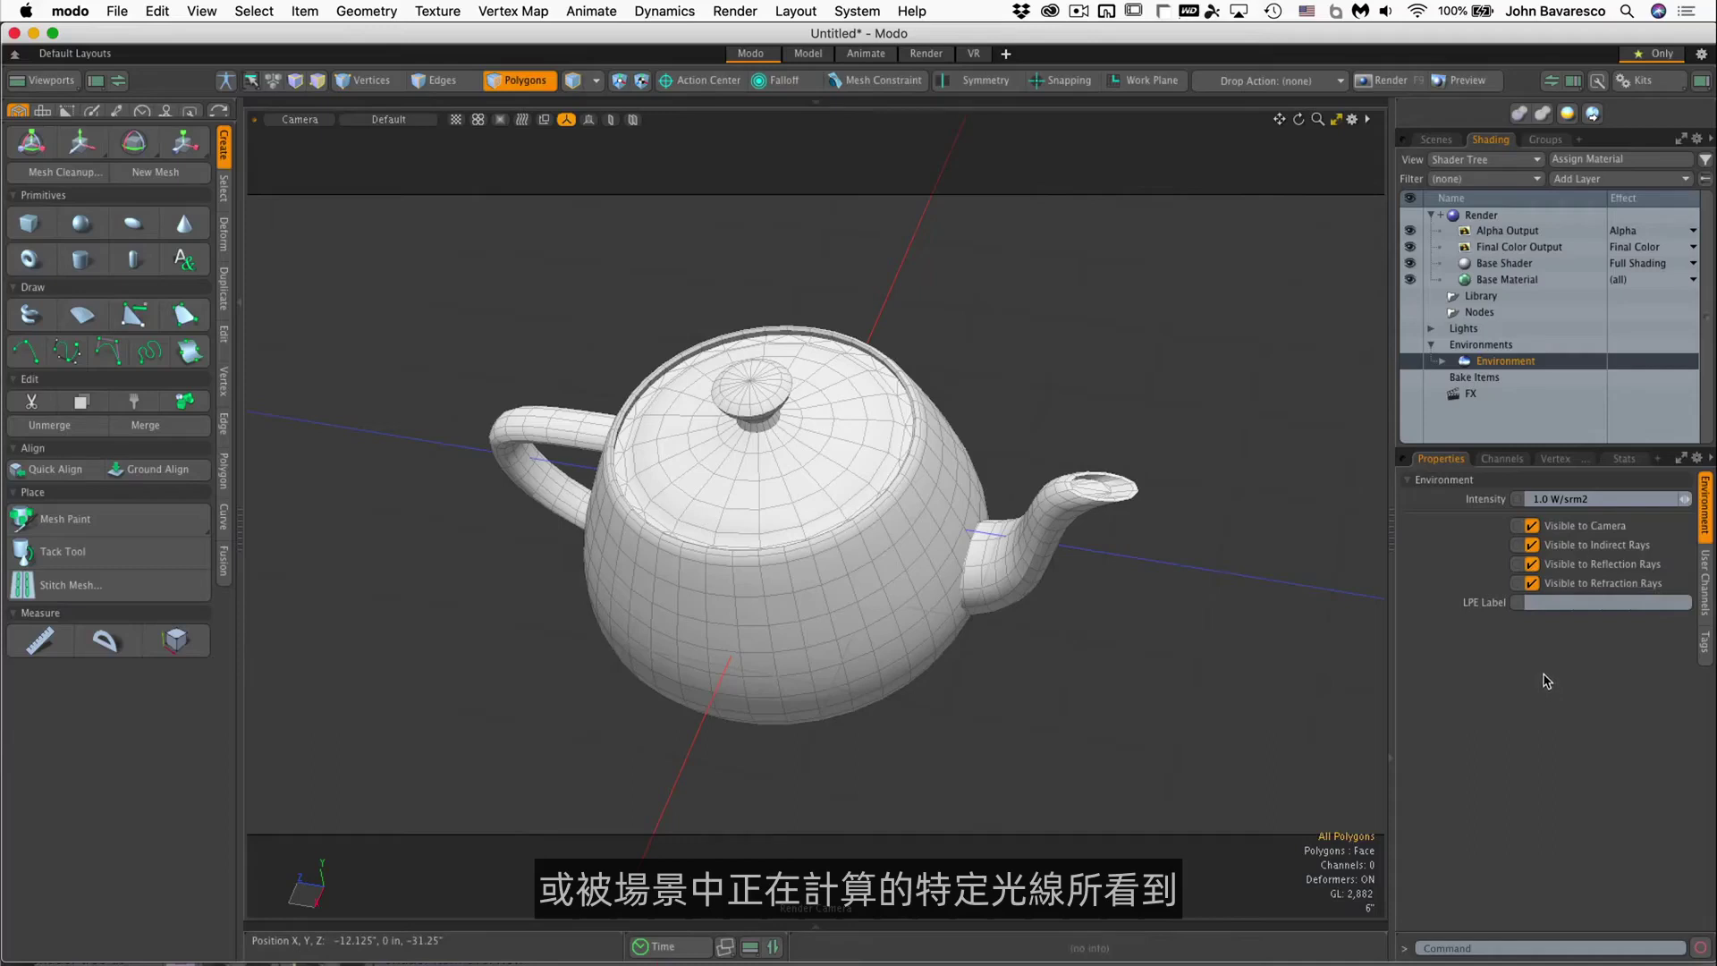
Review the Environment Material's colour gradient, daylight and fog settings, closing the Environments group when done
left_click(1442, 361)
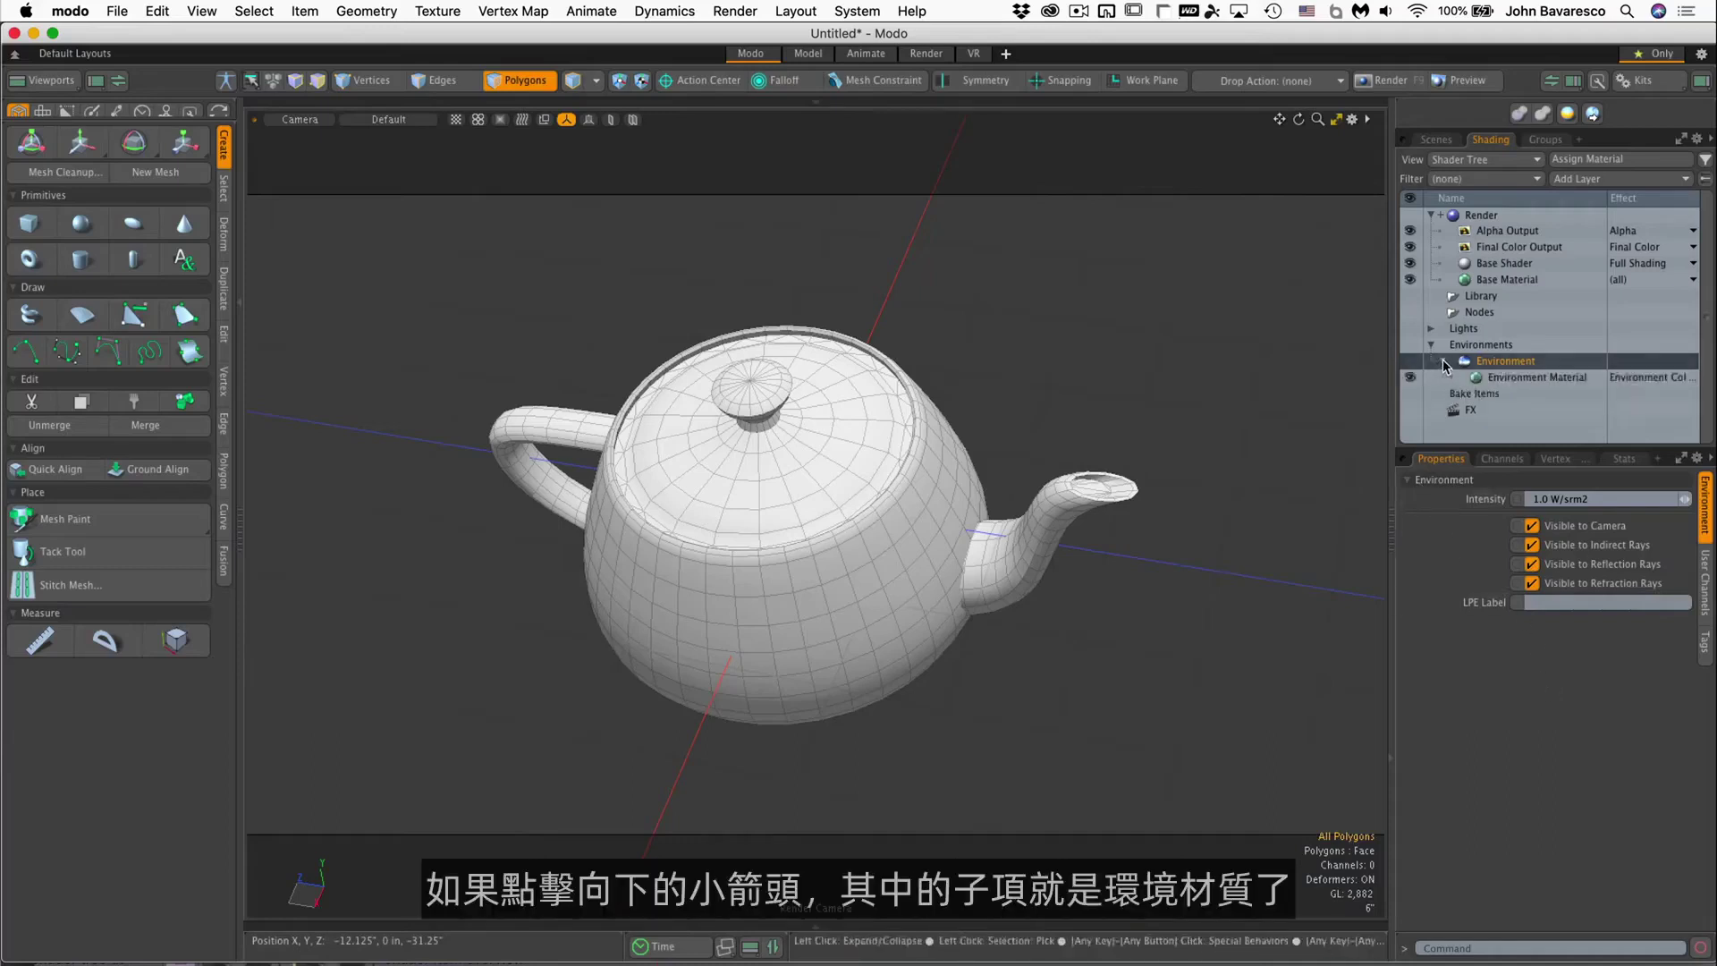
left_click(1504, 379)
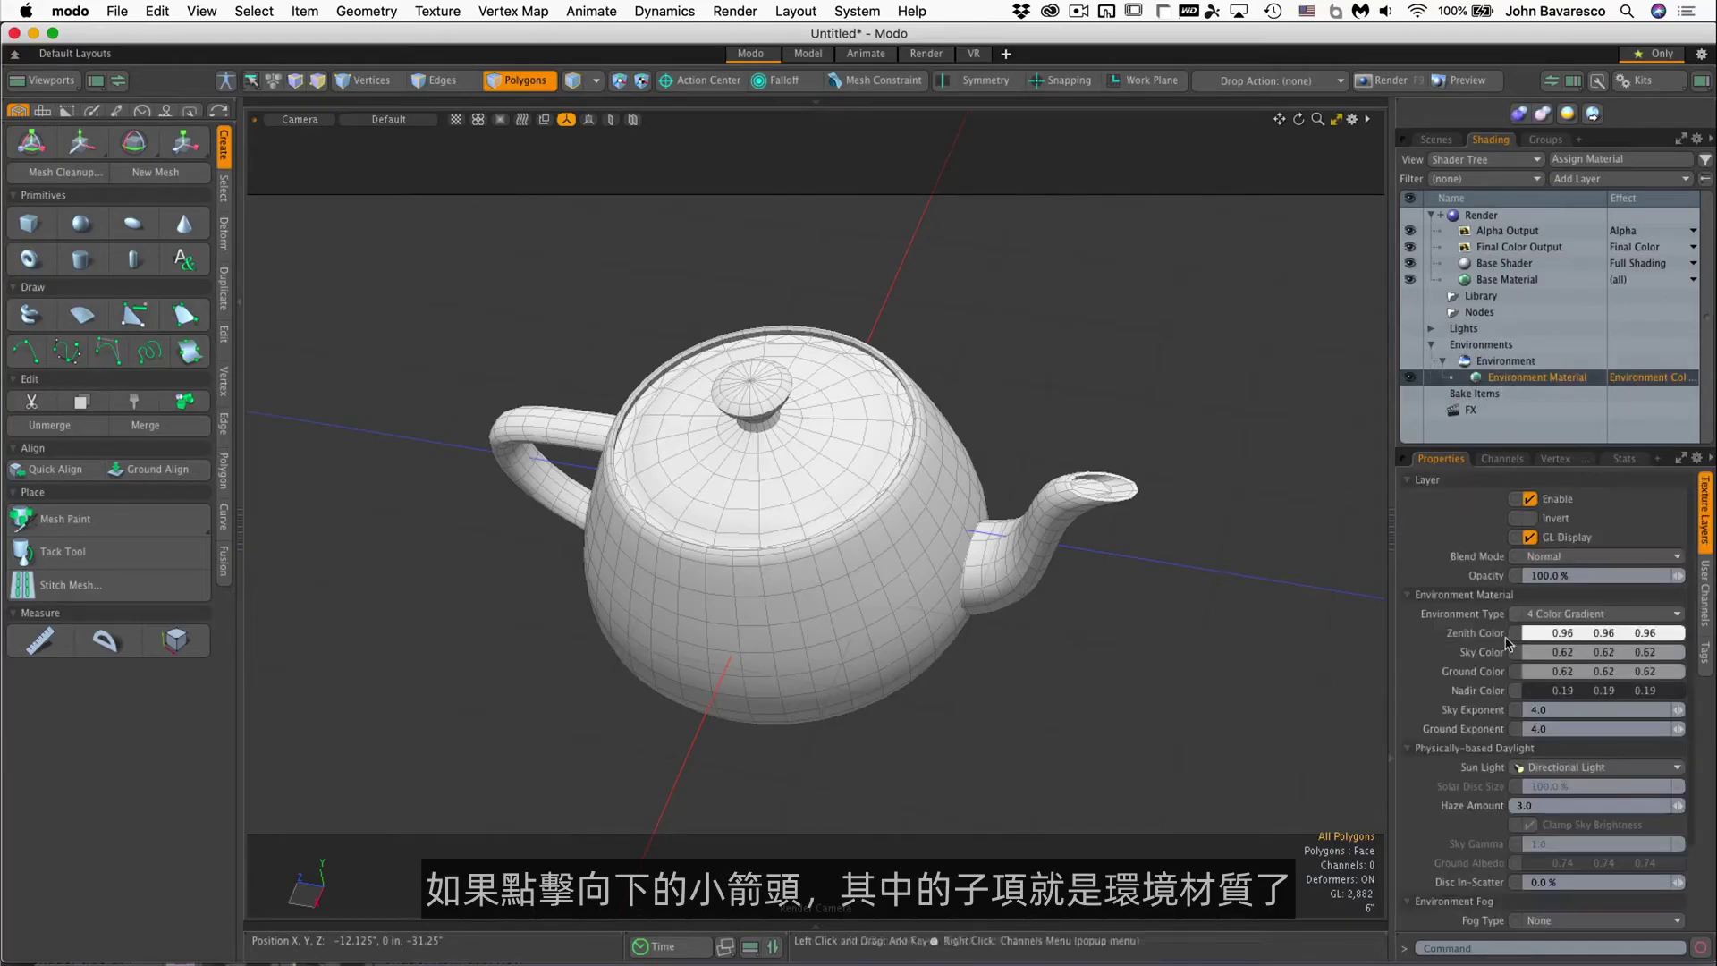
left_click_drag(1561, 444, 1578, 363)
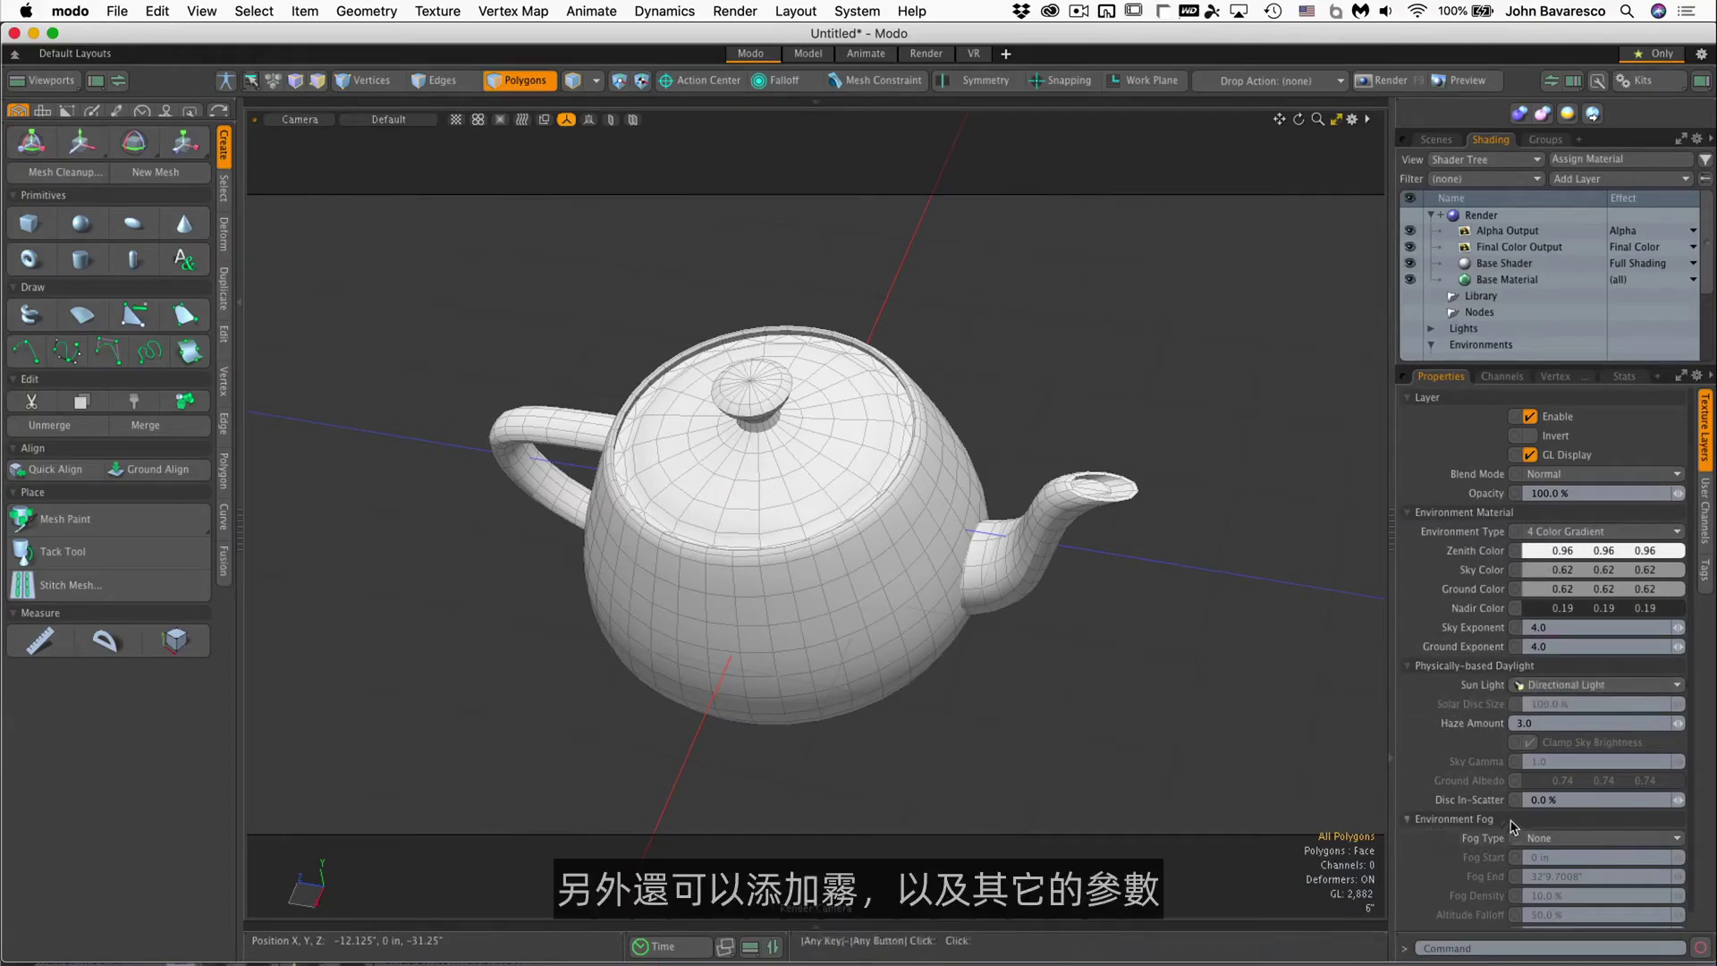
scroll(1456, 842, "down", 1)
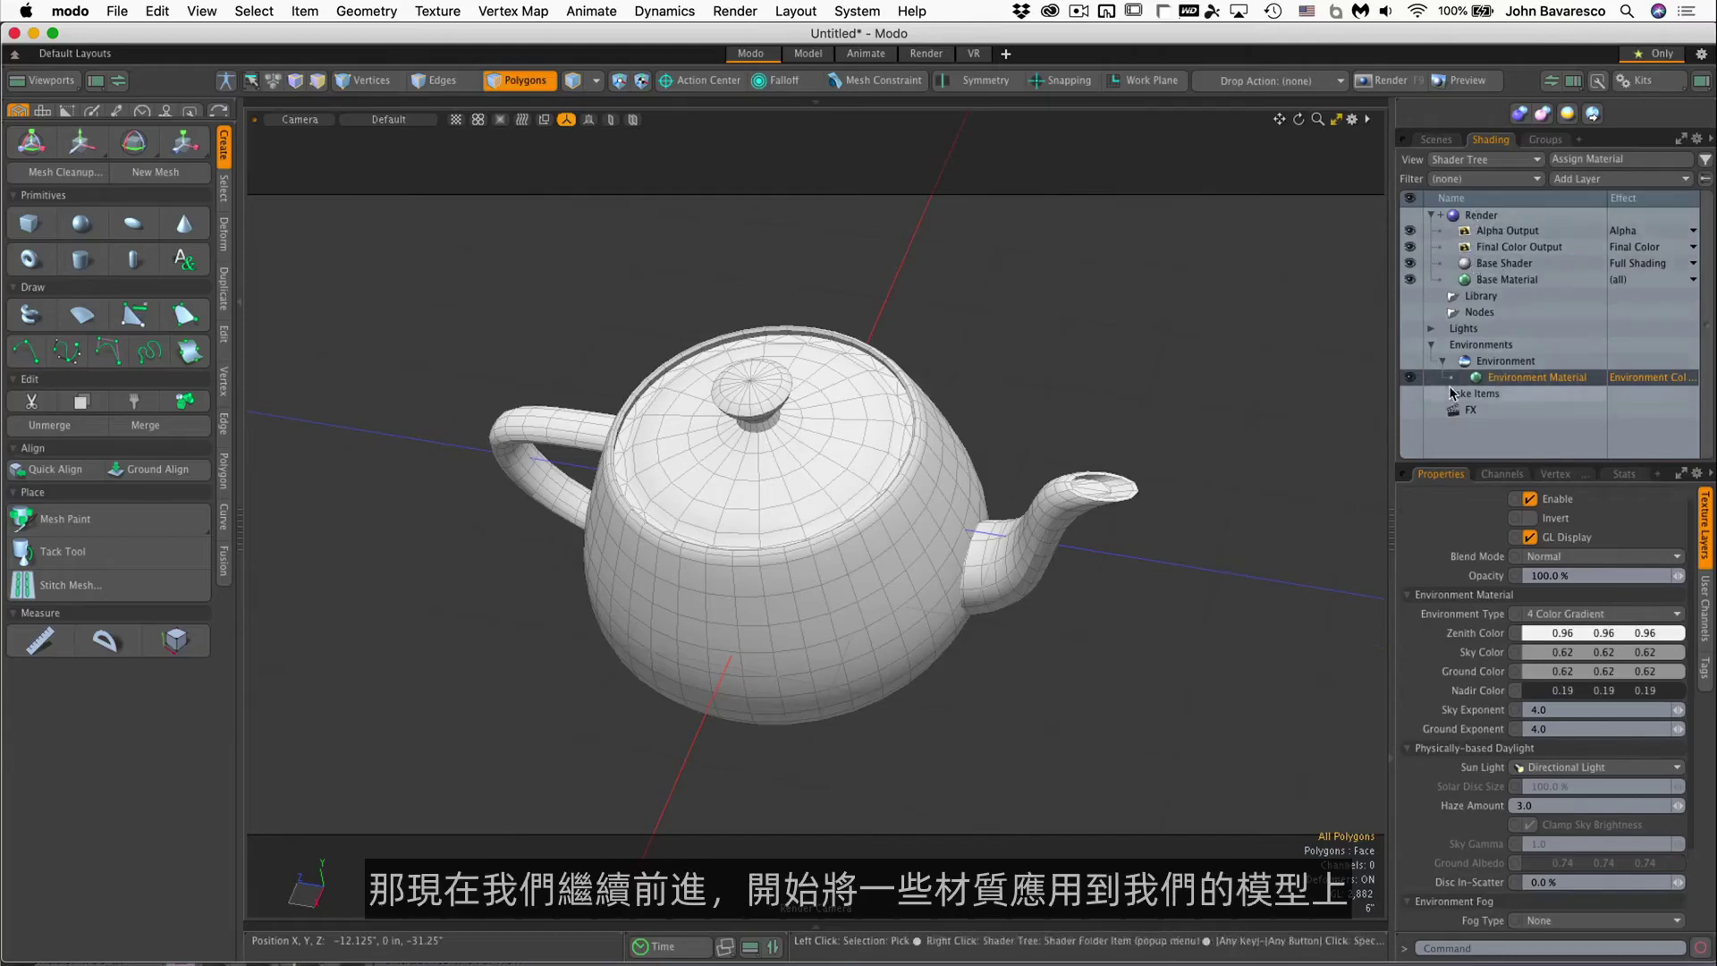
left_click(1432, 345)
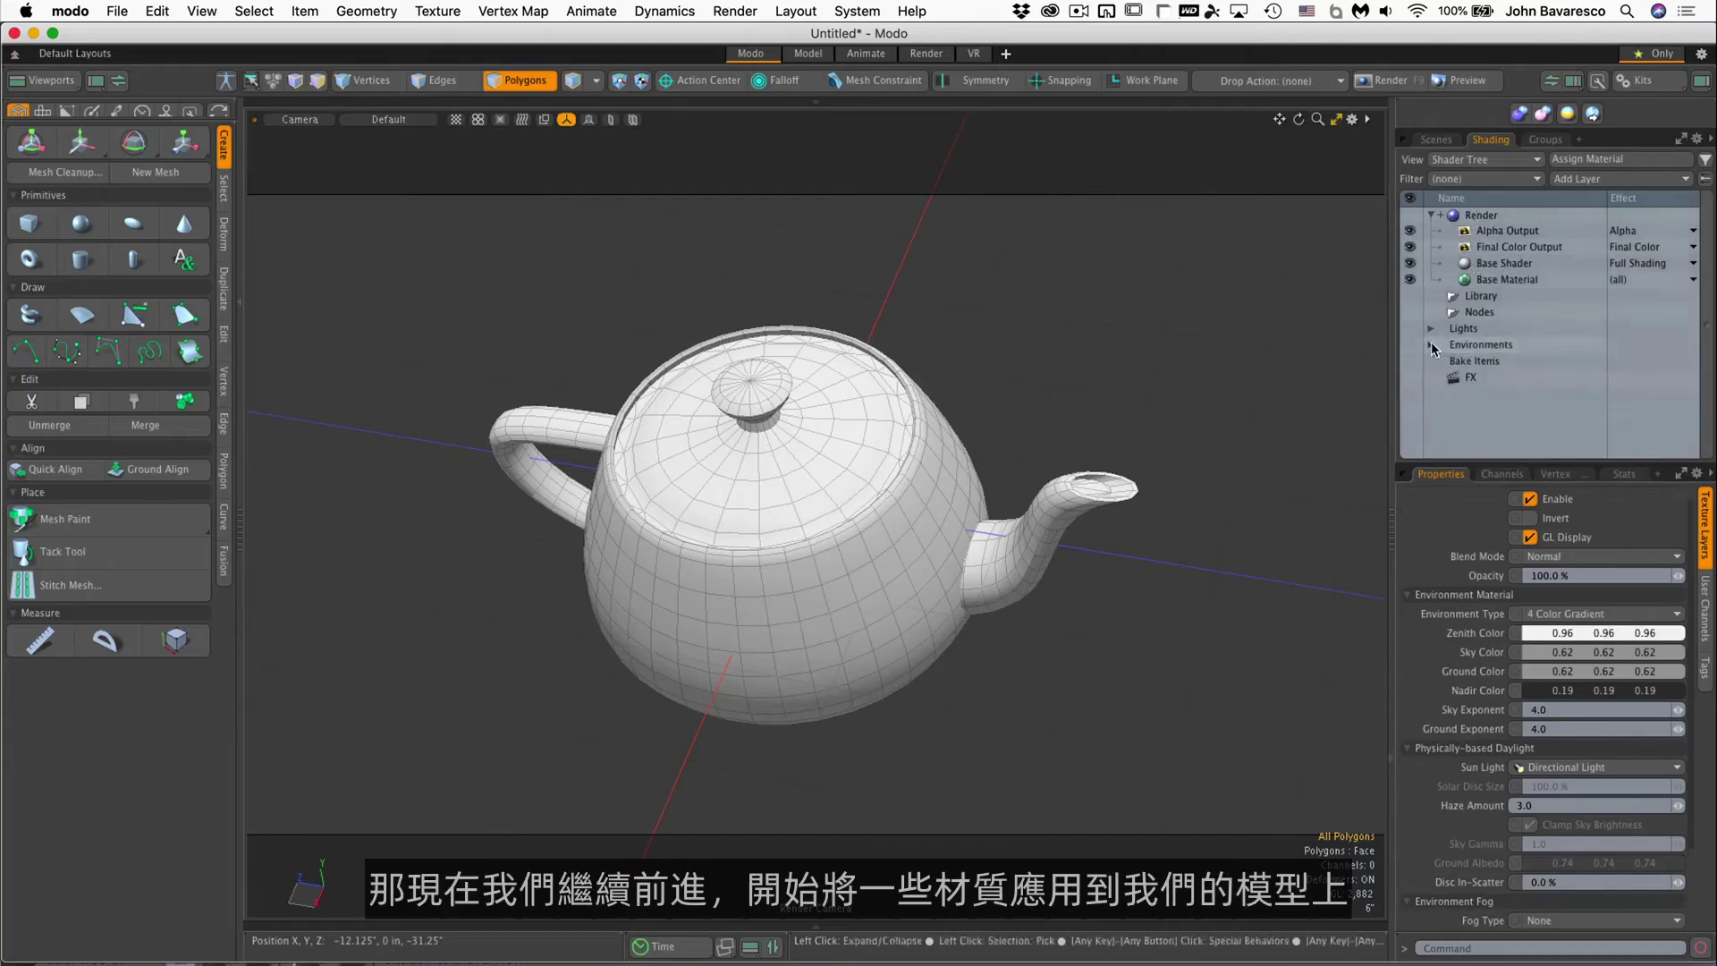